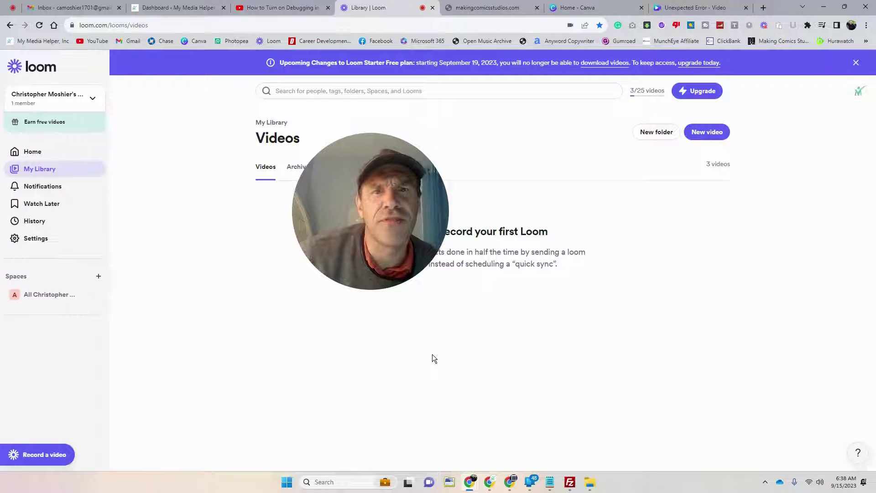
Step: Switch to the makingcomicsstudios.com page and examine its address and the message it displays
{"action": "left_click", "coordinate": [507, 8]}
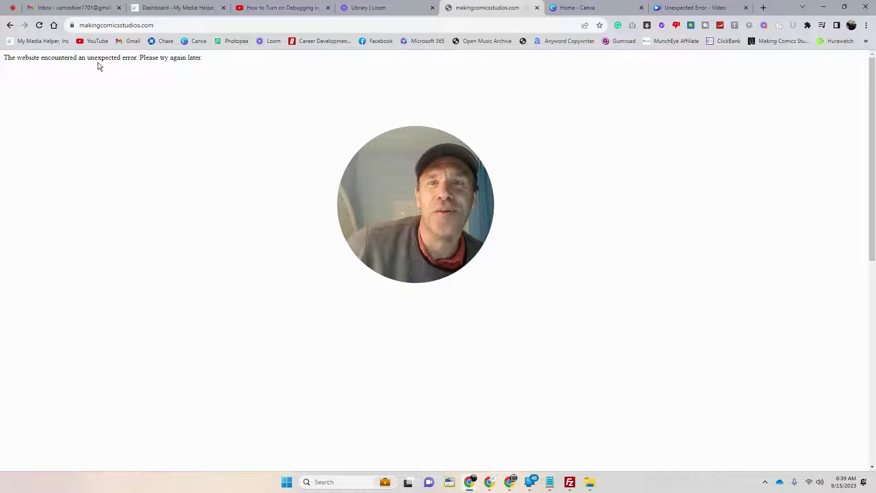
{"action": "left_click", "coordinate": [170, 28]}
{"action": "left_click_drag", "start_coordinate": [170, 28], "coordinate": [78, 26]}
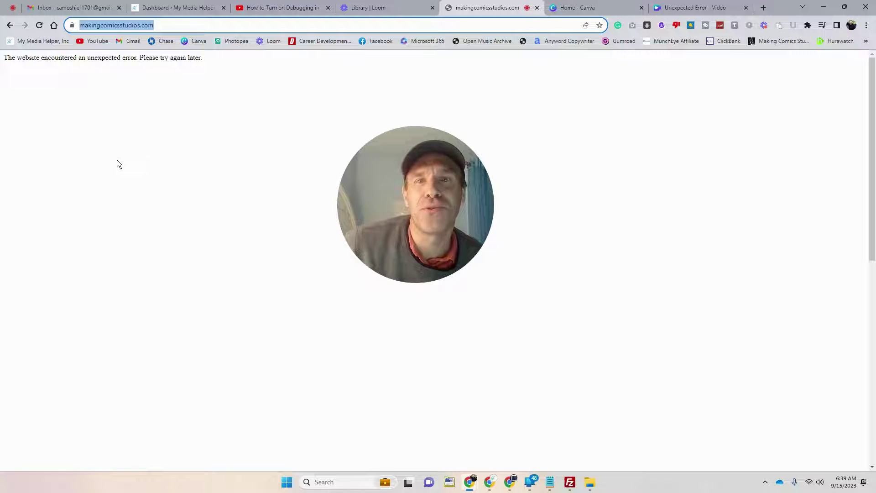
{"action": "left_click", "coordinate": [173, 27]}
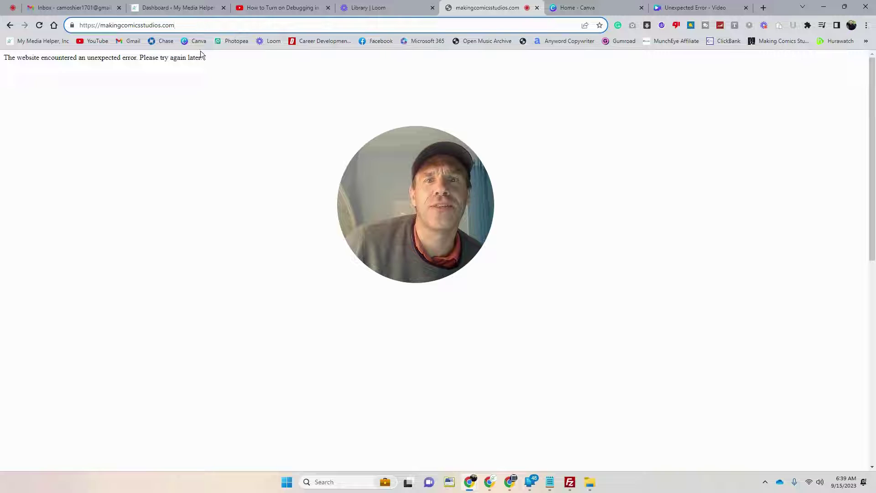
{"action": "left_click_drag", "start_coordinate": [204, 59], "coordinate": [6, 65]}
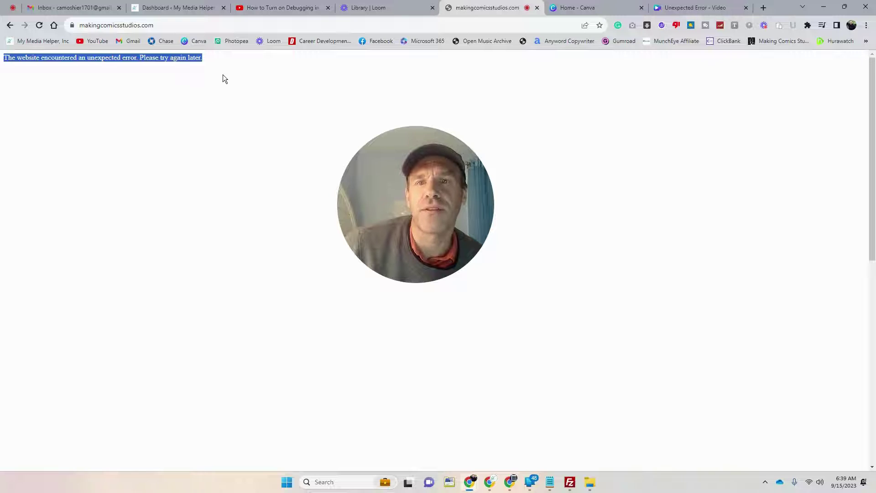
{"action": "left_click", "coordinate": [225, 62]}
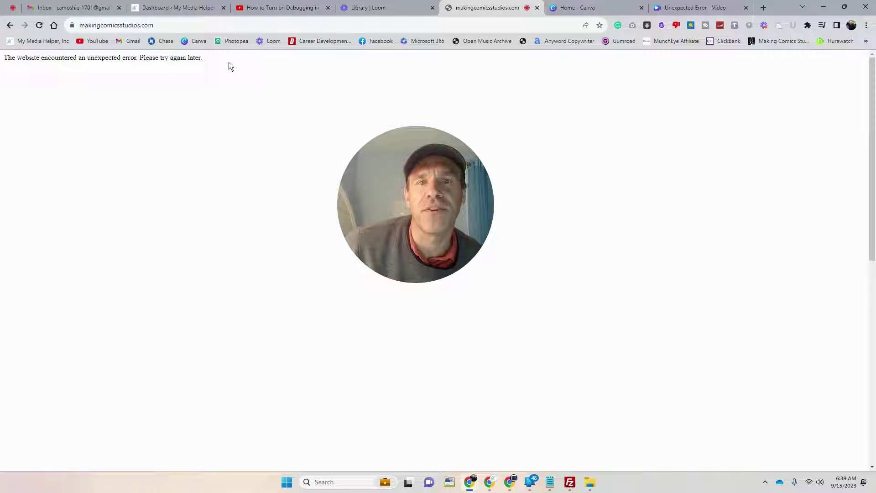
Step: Load the makingcomicsstudios.com/admin page to check it, and go back to the previous page
{"action": "left_click", "coordinate": [177, 21]}
{"action": "left_click", "coordinate": [197, 23]}
{"action": "type", "text": "/admin"}
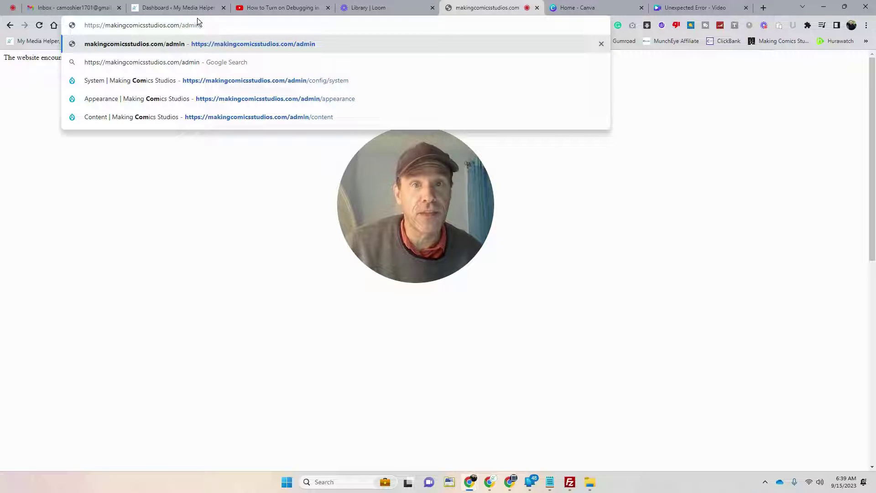
{"action": "key", "text": "Return"}
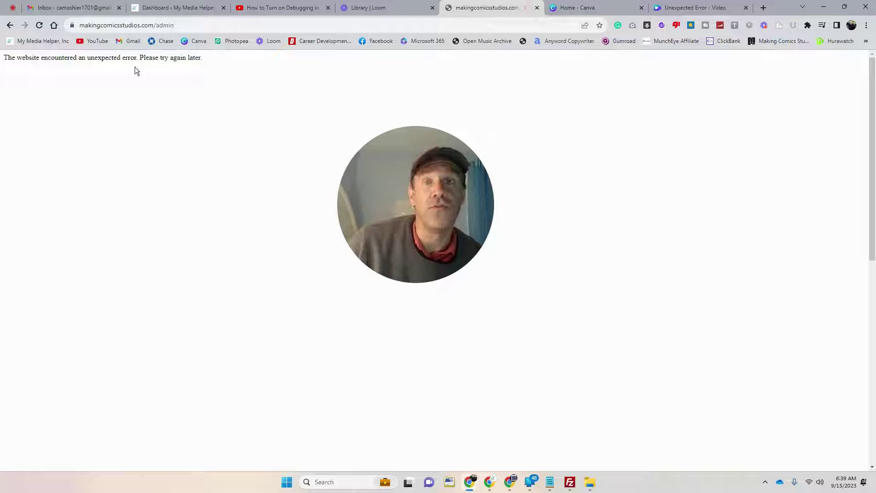
{"action": "left_click", "coordinate": [6, 26]}
{"action": "left_click", "coordinate": [10, 25]}
{"action": "left_click", "coordinate": [10, 30]}
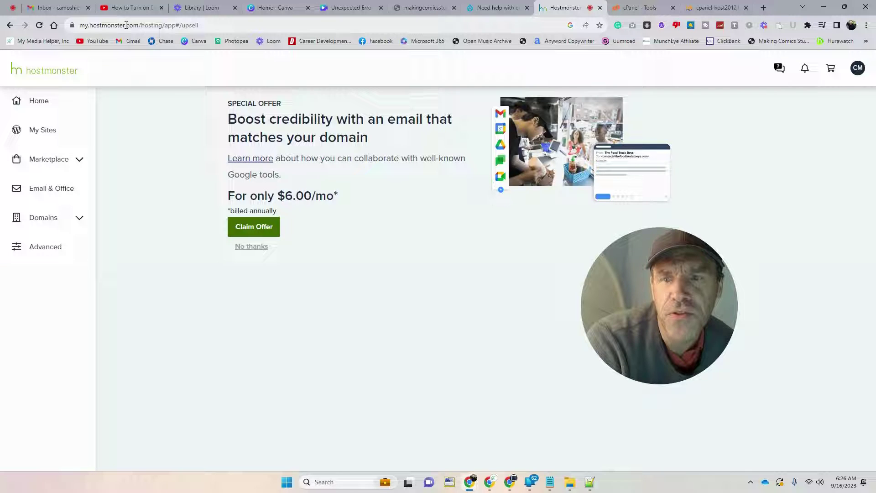
Step: Check the drhe_cache_config, drhe_cache_container and drhe_cache_data tables of the mymedia1_mcs database in phpMyAdmin
{"action": "left_click", "coordinate": [634, 9]}
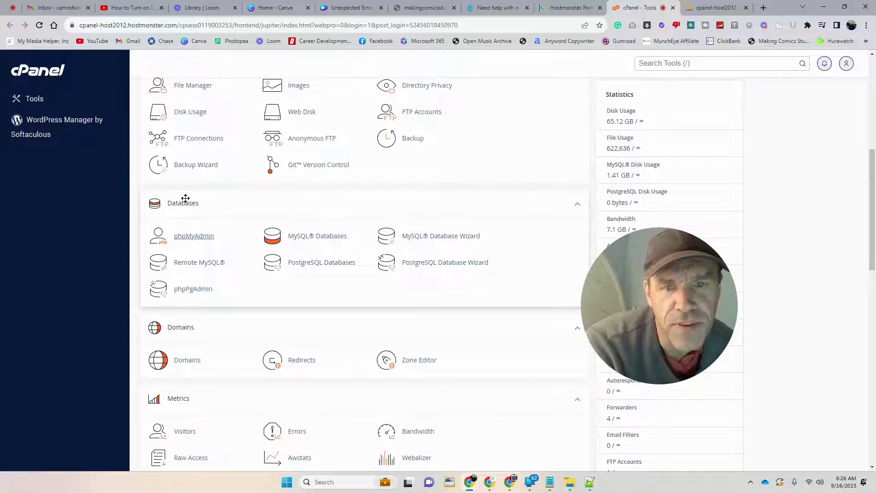
{"action": "left_click", "coordinate": [688, 6]}
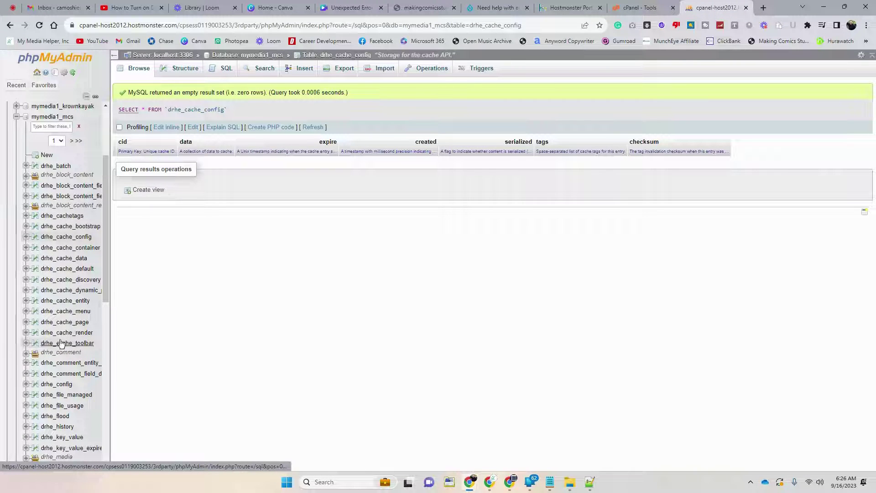
{"action": "left_click", "coordinate": [77, 242]}
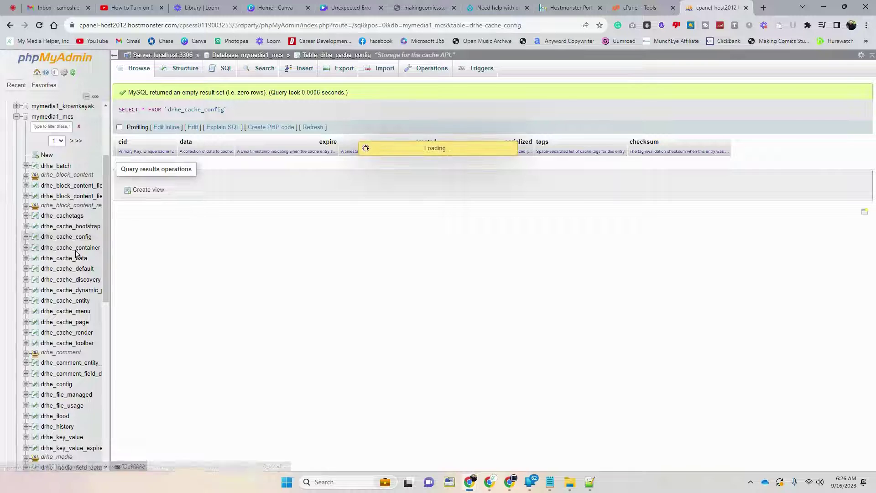
{"action": "left_click", "coordinate": [76, 246]}
{"action": "left_click", "coordinate": [77, 260]}
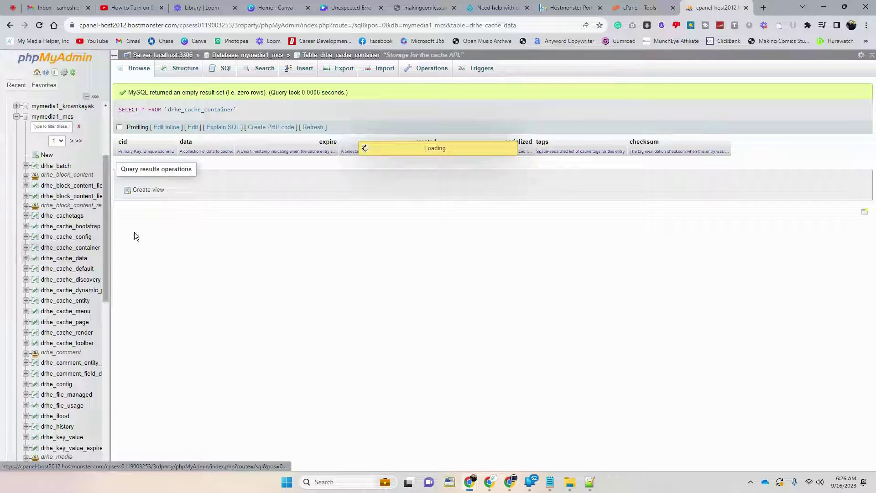
Step: Open FileZilla and connect to the saved Making Comics Studios site
{"action": "left_click", "coordinate": [416, 8]}
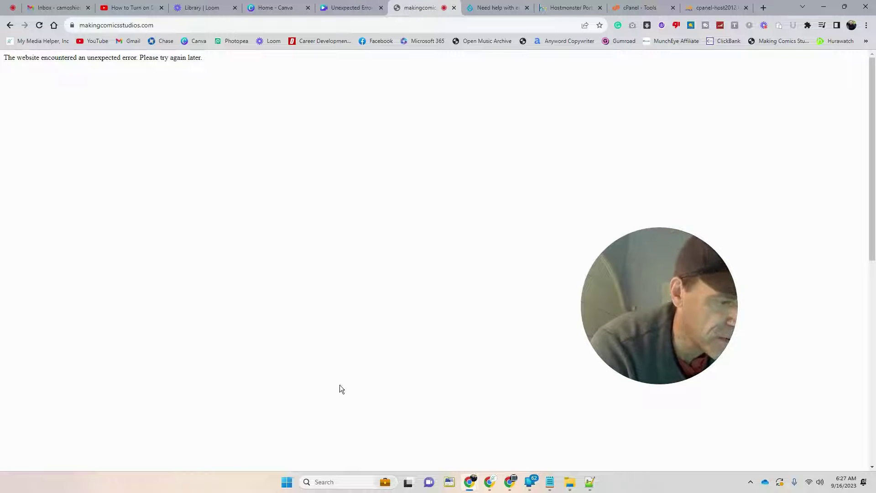
{"action": "left_click", "coordinate": [314, 483]}
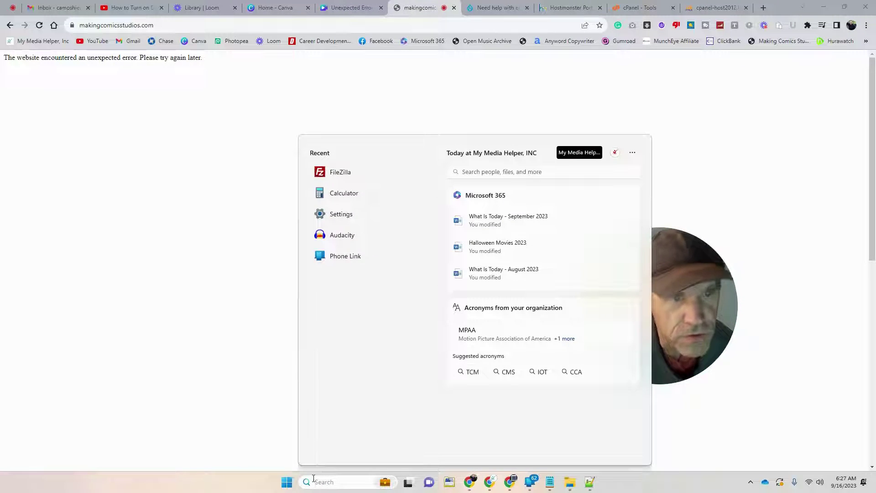
{"action": "left_click", "coordinate": [361, 172]}
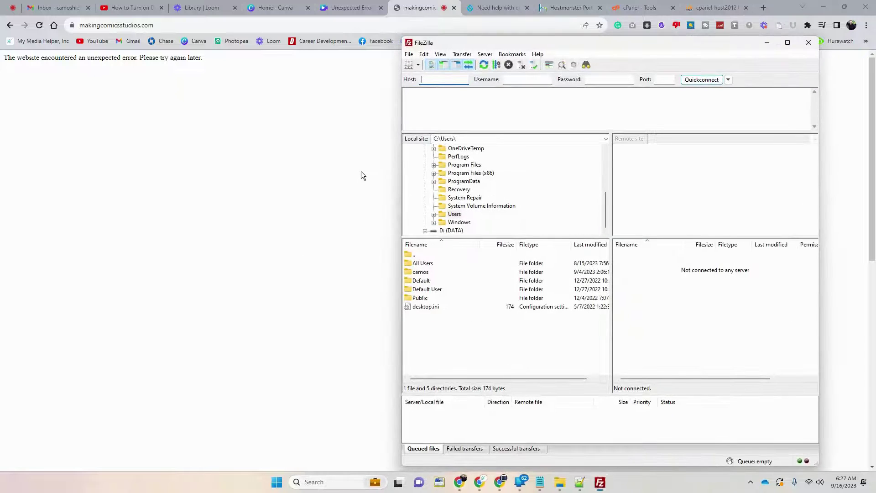
{"action": "left_click", "coordinate": [413, 54]}
{"action": "left_click", "coordinate": [420, 67]}
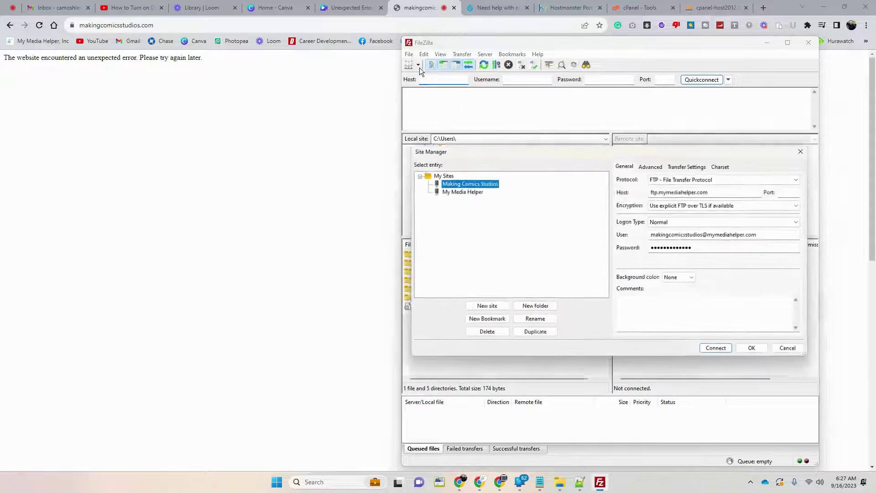
{"action": "left_click", "coordinate": [708, 351]}
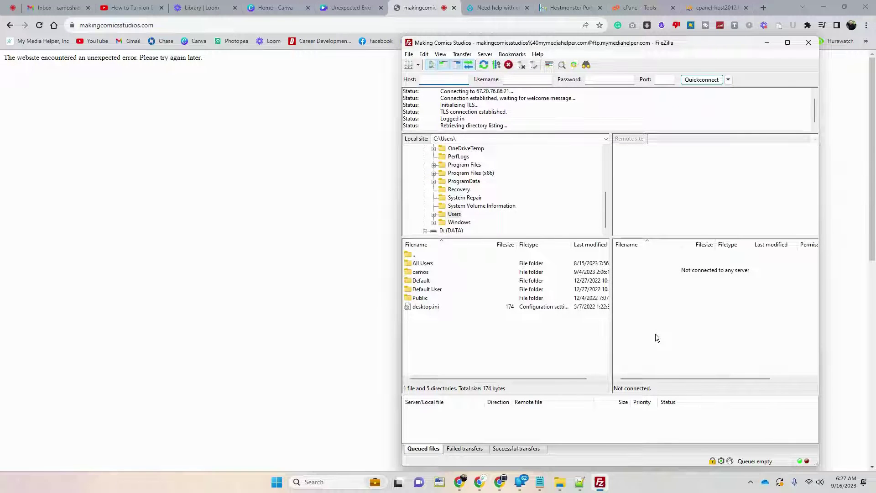
Step: Open the remote folder /public_html/mcs/sites on the server
{"action": "scroll", "coordinate": [655, 333], "scroll_direction": "down", "scroll_amount": 6}
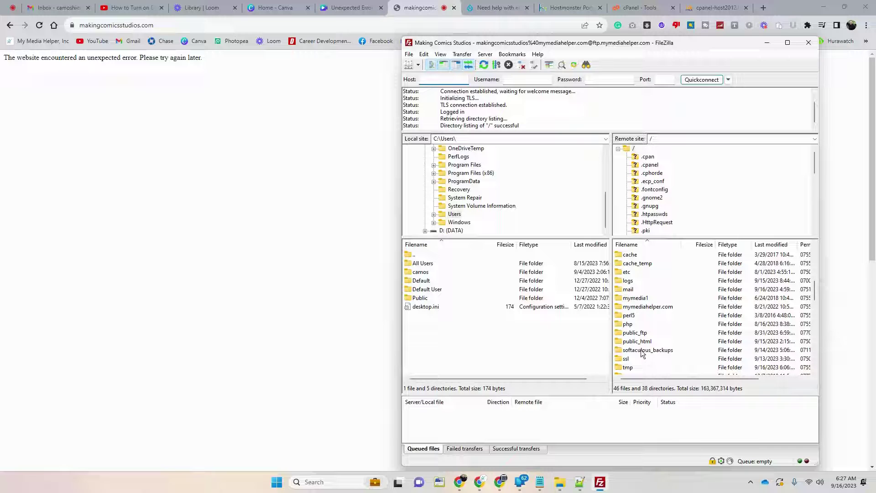
{"action": "double_click", "coordinate": [637, 343]}
{"action": "scroll", "coordinate": [649, 319], "scroll_direction": "down", "scroll_amount": 5}
{"action": "scroll", "coordinate": [650, 323], "scroll_direction": "down", "scroll_amount": 2}
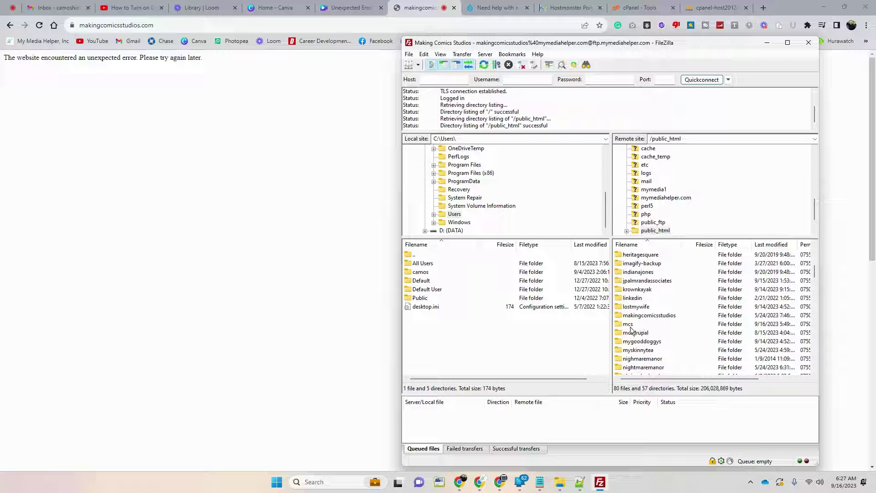
{"action": "double_click", "coordinate": [629, 325]}
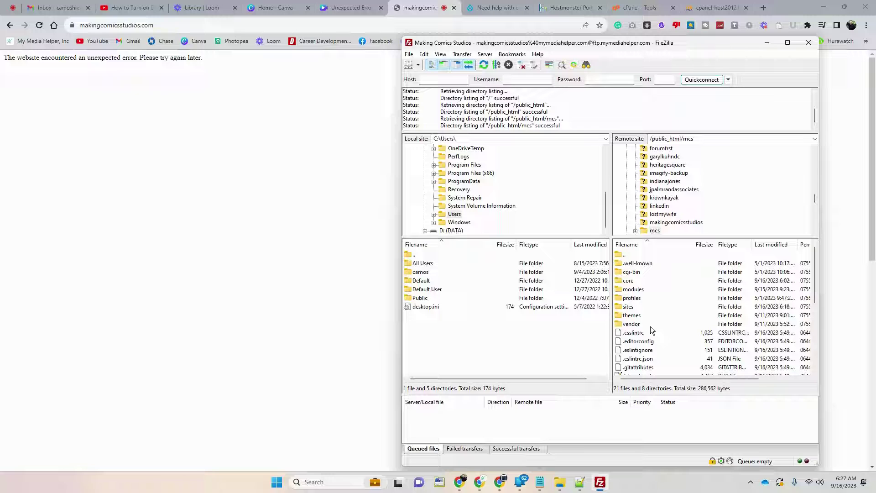
{"action": "double_click", "coordinate": [628, 307]}
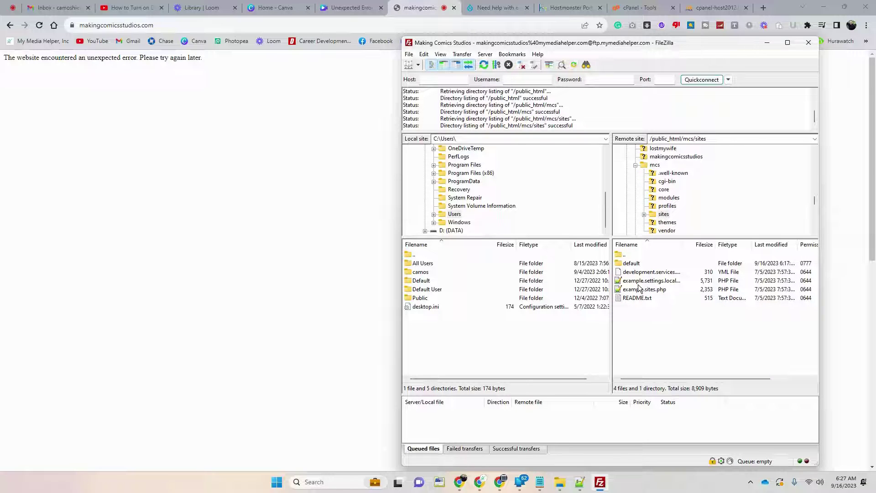
Step: Download the example settings.local PHP file from the remote sites folder to the desktop
{"action": "left_click", "coordinate": [824, 8]}
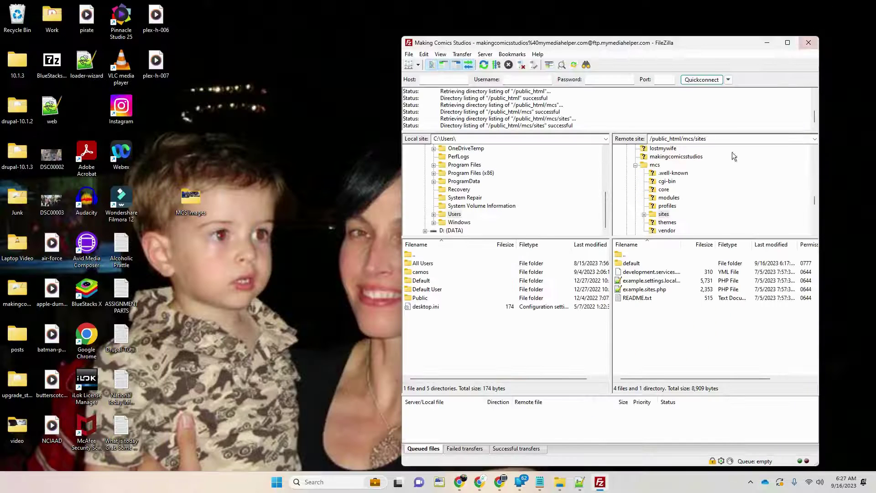
{"action": "left_click_drag", "start_coordinate": [646, 284], "coordinate": [398, 237]}
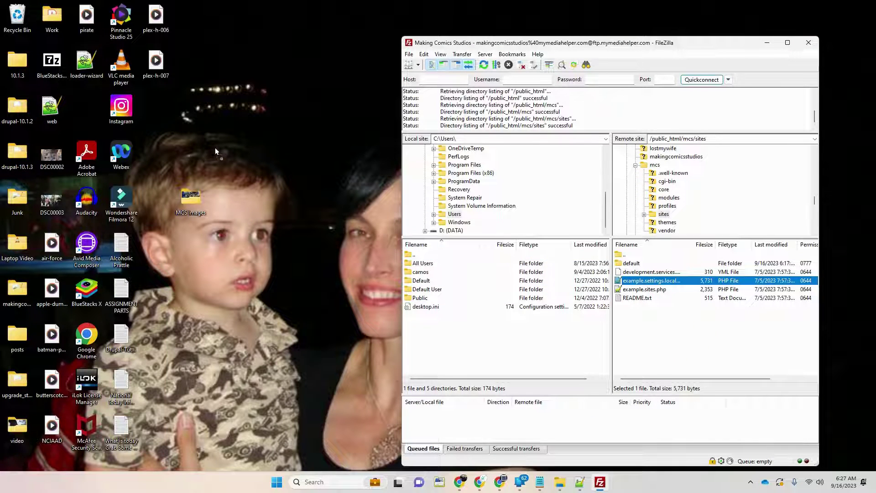
{"action": "left_click_drag", "start_coordinate": [217, 150], "coordinate": [217, 146]}
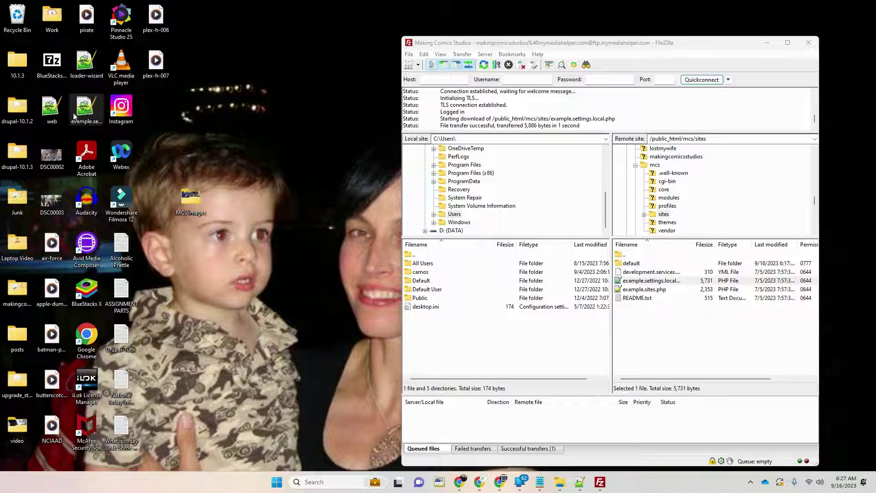
Step: Rename the downloaded example.settings.local file on the desktop as settings.local
{"action": "right_click", "coordinate": [89, 118]}
{"action": "left_click", "coordinate": [123, 258]}
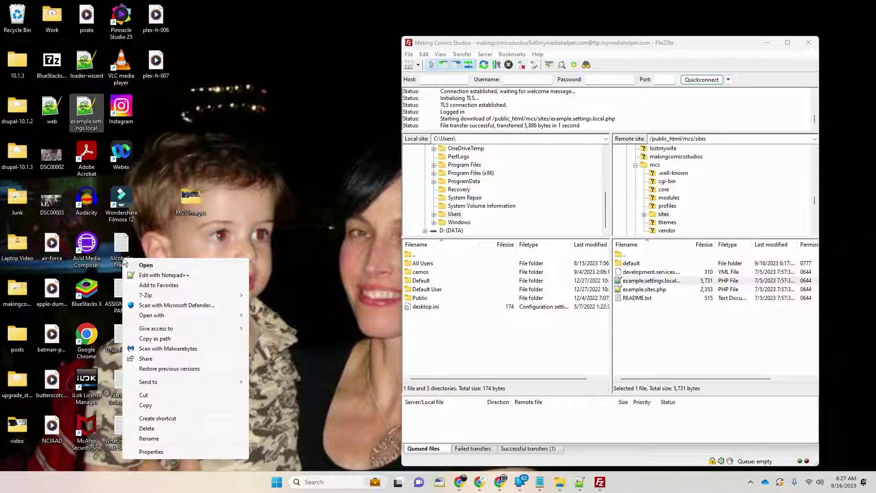
{"action": "left_click", "coordinate": [149, 439]}
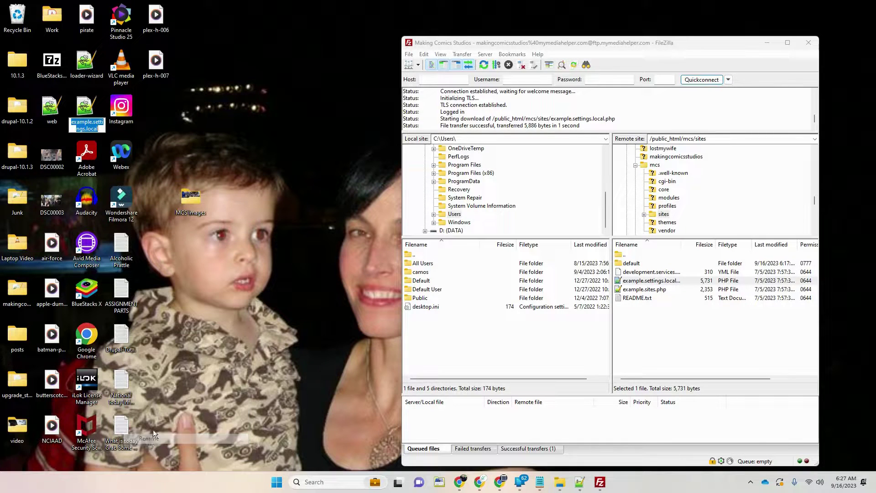
{"action": "left_click", "coordinate": [92, 120]}
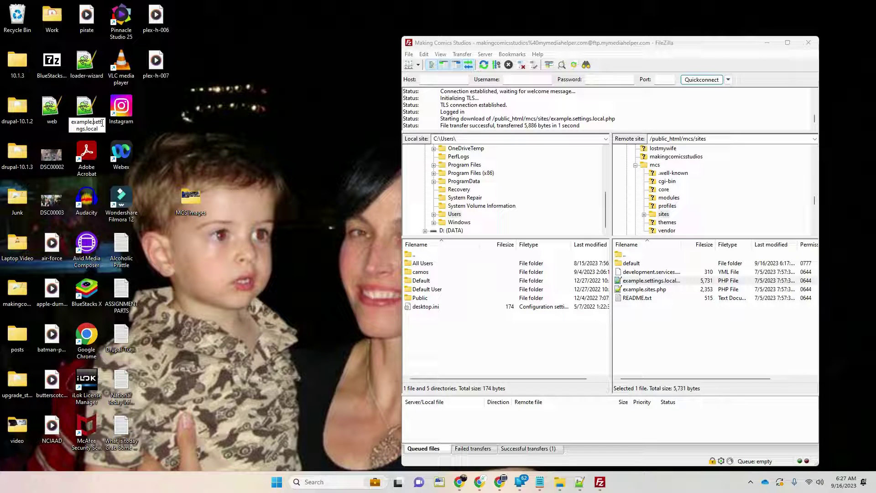
{"action": "key", "text": "BackSpace"}
{"action": "key", "text": "BackSpace"}
{"action": "key", "text": "BackSpace"}
{"action": "key", "text": "BackSpace"}
{"action": "key", "text": "BackSpace"}
{"action": "key", "text": "BackSpace"}
{"action": "key", "text": "BackSpace"}
{"action": "key", "text": "BackSpace"}
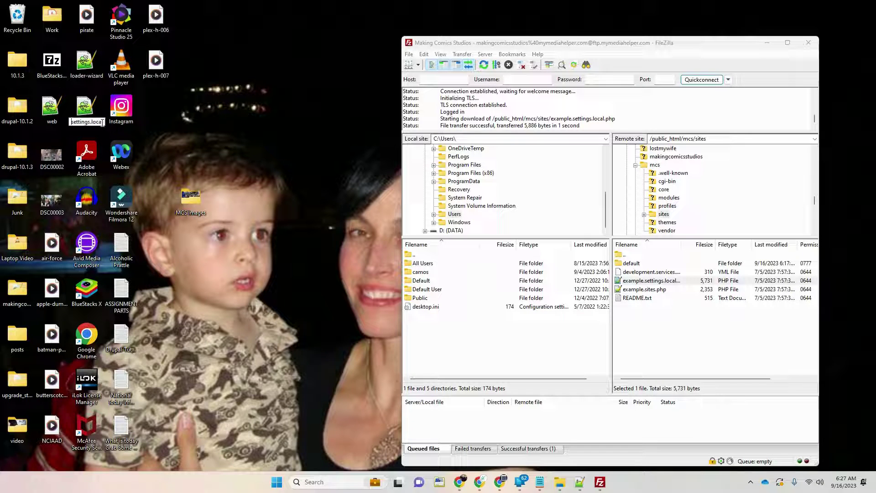
{"action": "key", "text": "Return"}
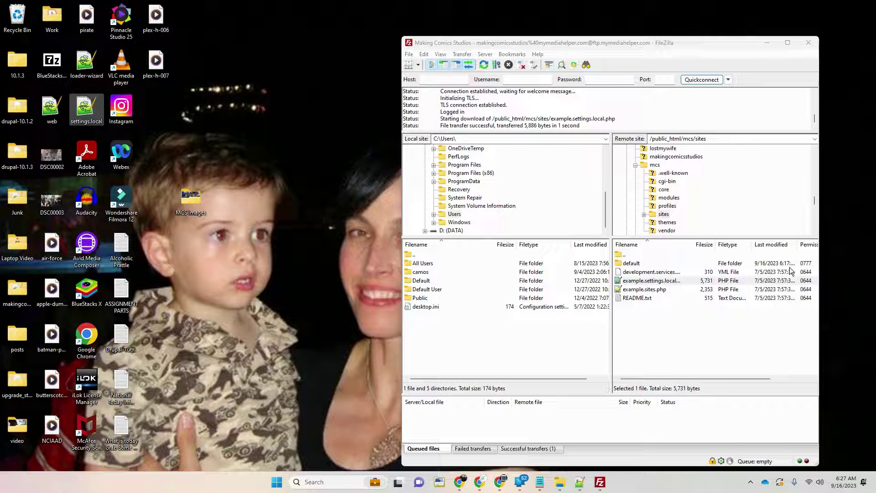
Step: Upload settings.local.php from the desktop to the remote sites/default folder and download that folder's settings.php to the desktop
{"action": "double_click", "coordinate": [620, 264]}
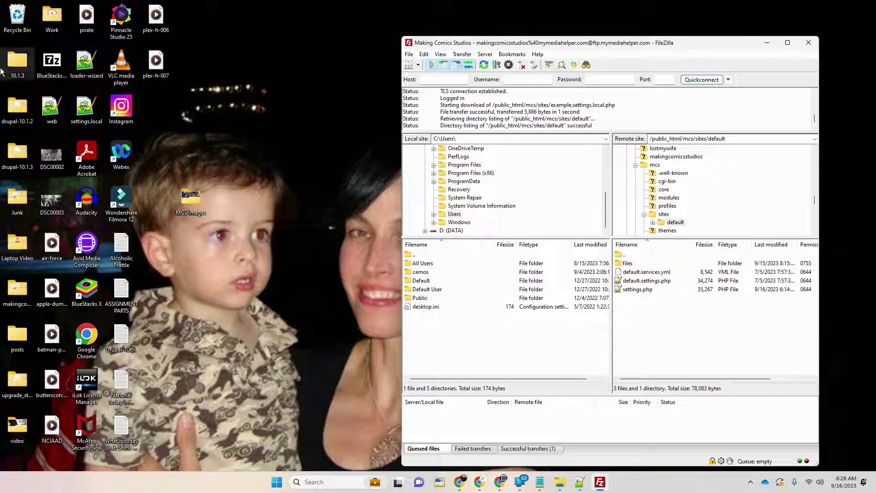
{"action": "left_click_drag", "start_coordinate": [86, 108], "coordinate": [706, 349]}
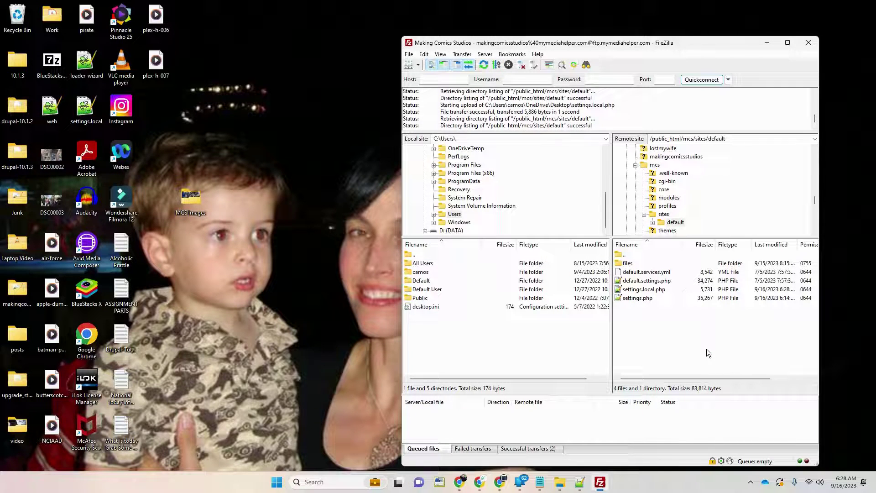
{"action": "left_click", "coordinate": [651, 301]}
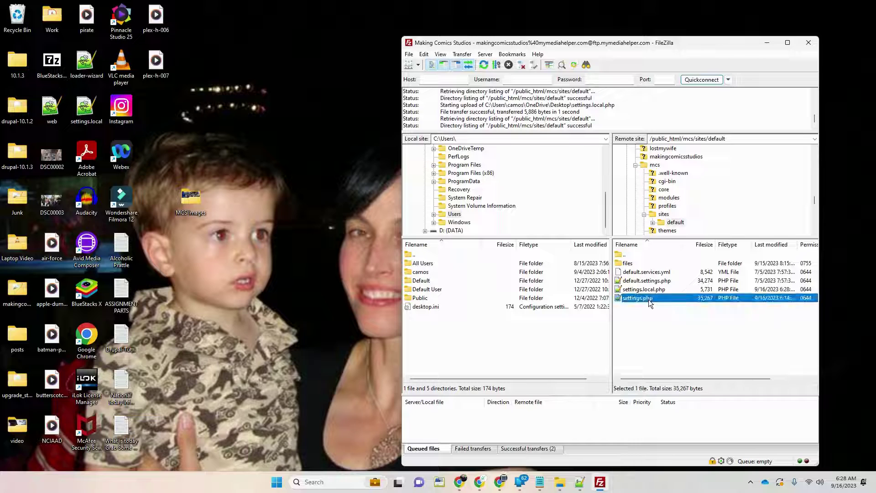
{"action": "left_click_drag", "start_coordinate": [649, 300], "coordinate": [353, 264]}
{"action": "left_click_drag", "start_coordinate": [243, 258], "coordinate": [242, 259]}
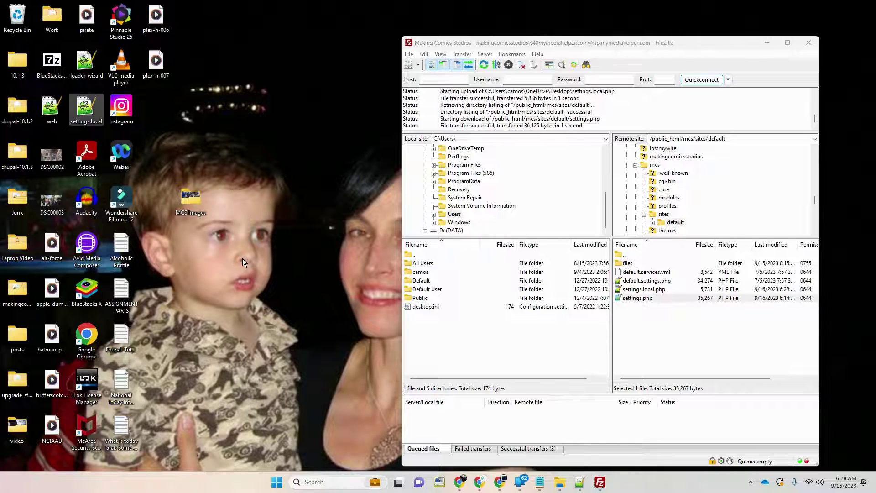
Step: Rename settings.php in the remote sites/default folder to 1settings.php
{"action": "right_click", "coordinate": [631, 299]}
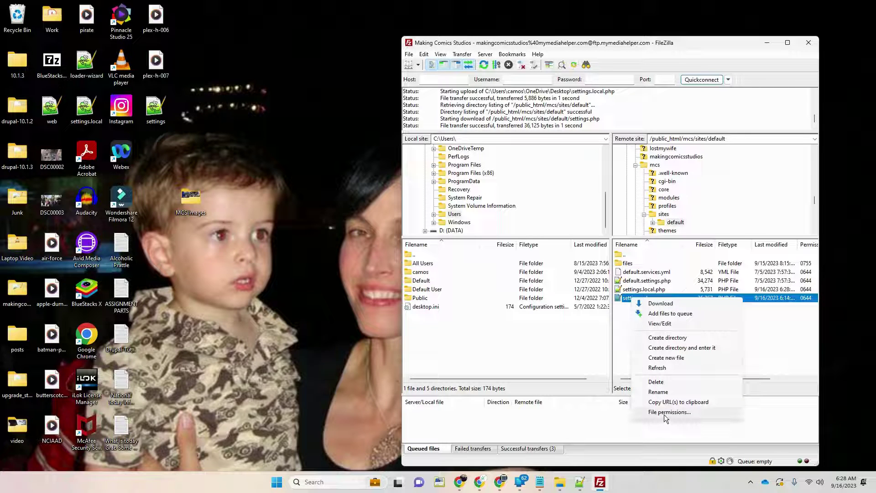
{"action": "left_click", "coordinate": [660, 392]}
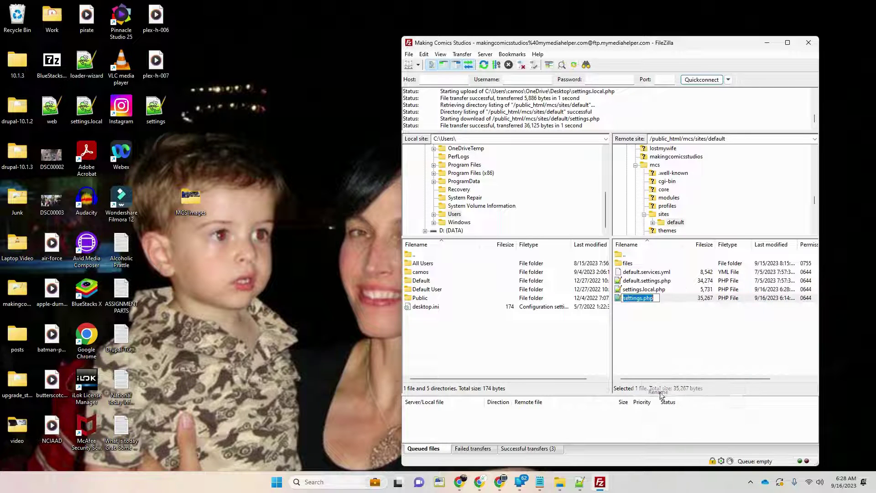
{"action": "left_click", "coordinate": [626, 300]}
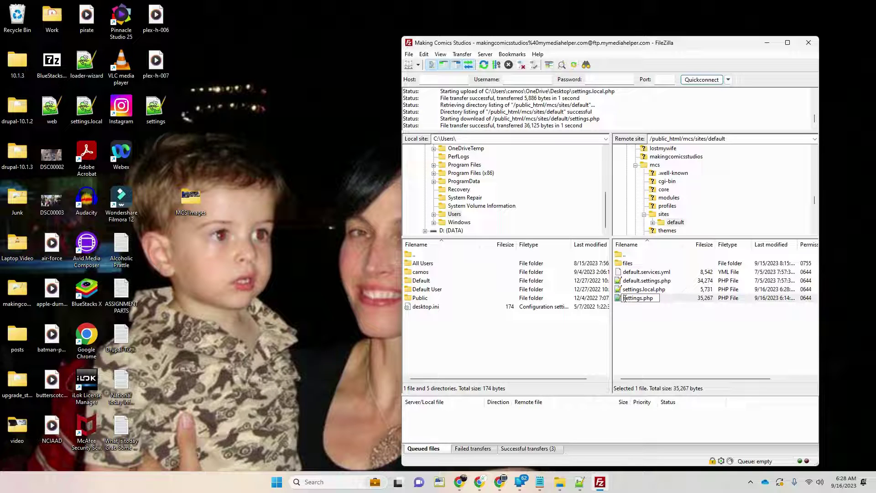
{"action": "type", "text": "o"}
{"action": "left_click", "coordinate": [652, 284]}
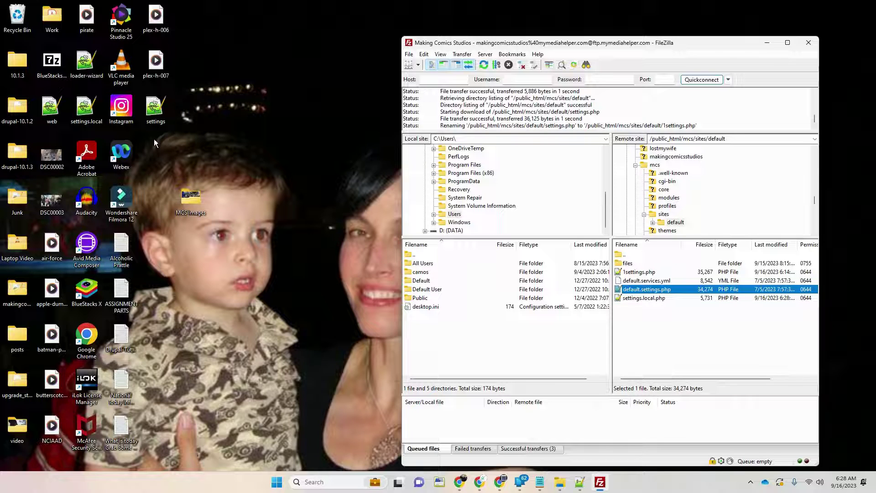
Step: Open the desktop copy of settings.php in Notepad++ and insert a blank line between the commented settings.local.php block and the $databases array
{"action": "double_click", "coordinate": [156, 112]}
{"action": "key", "text": "Return"}
{"action": "scroll", "coordinate": [188, 295], "scroll_direction": "down", "scroll_amount": 20}
{"action": "scroll", "coordinate": [189, 295], "scroll_direction": "down", "scroll_amount": 20}
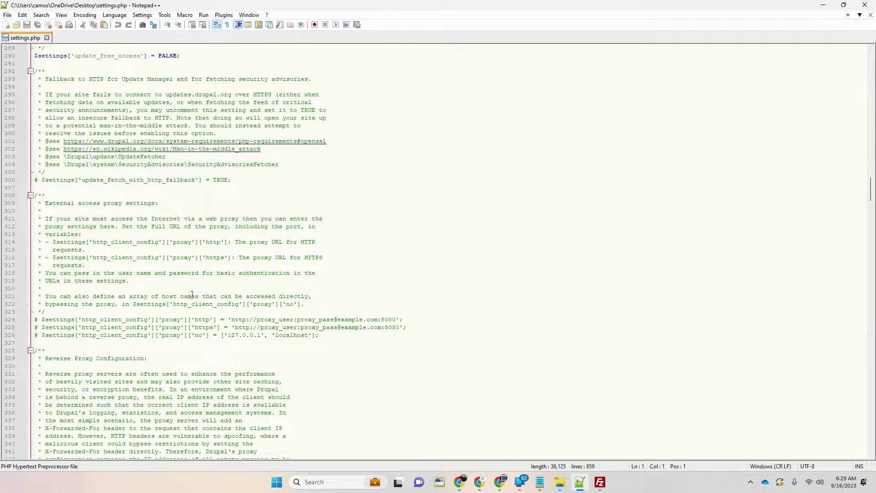
{"action": "left_click_drag", "start_coordinate": [872, 190], "coordinate": [873, 418]}
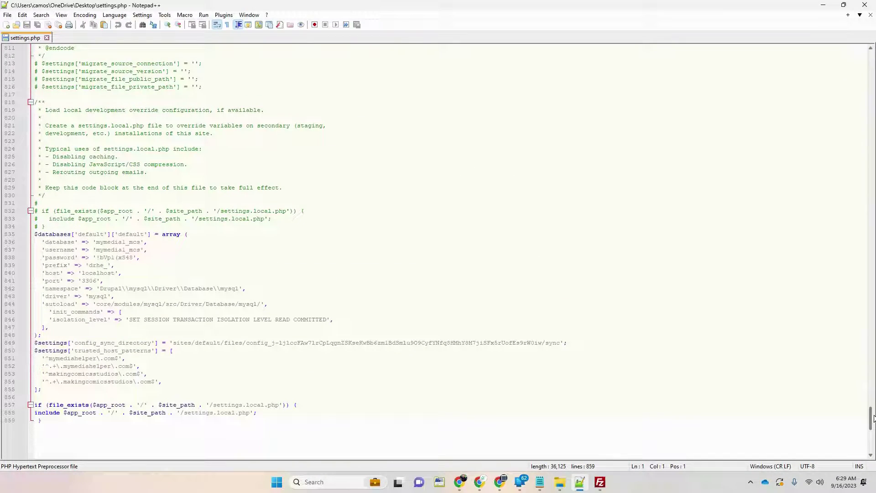
{"action": "scroll", "coordinate": [569, 392], "scroll_direction": "up", "scroll_amount": 1}
{"action": "scroll", "coordinate": [69, 335], "scroll_direction": "up", "scroll_amount": 1}
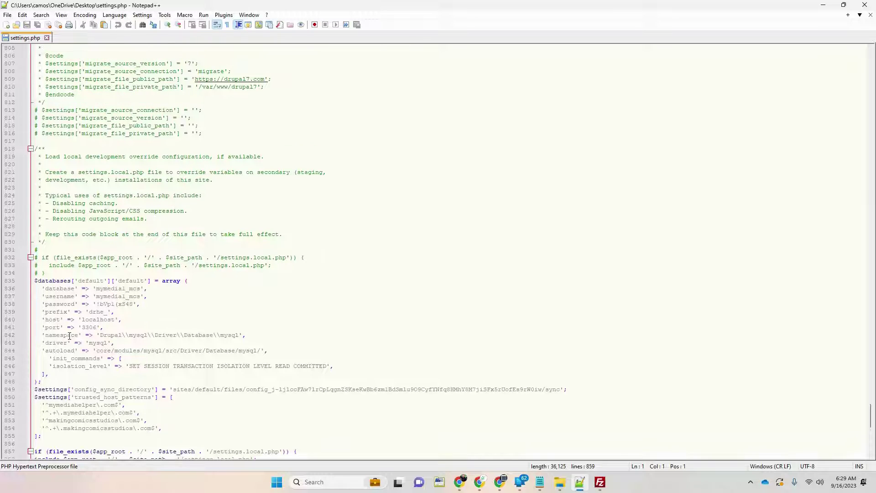
{"action": "scroll", "coordinate": [69, 335], "scroll_direction": "up", "scroll_amount": 1}
{"action": "left_click", "coordinate": [53, 296]}
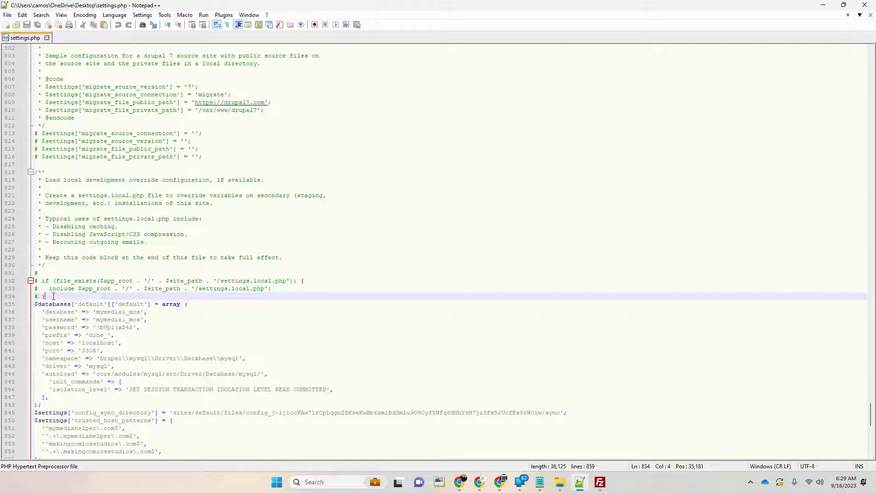
{"action": "key", "text": "Return"}
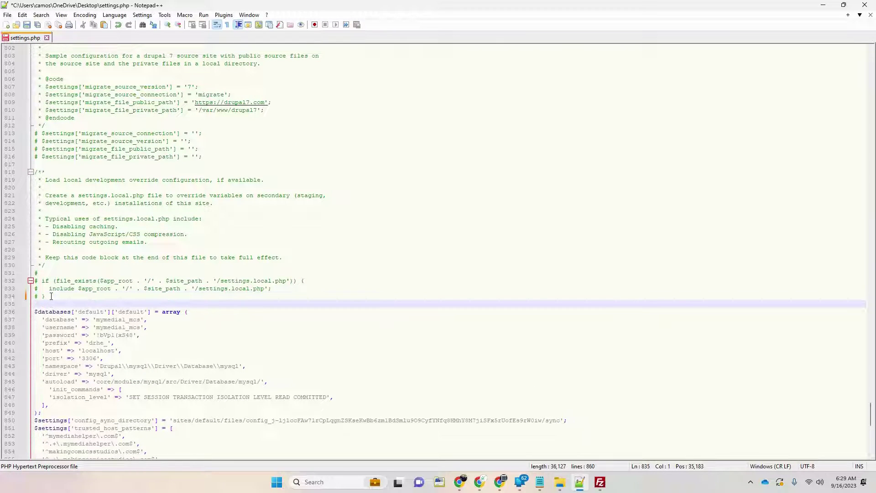
Step: Uncomment the three-line if (file_exists) block above the $databases array that includes settings.local.php, removing the include line's indentation
{"action": "left_click", "coordinate": [42, 281]}
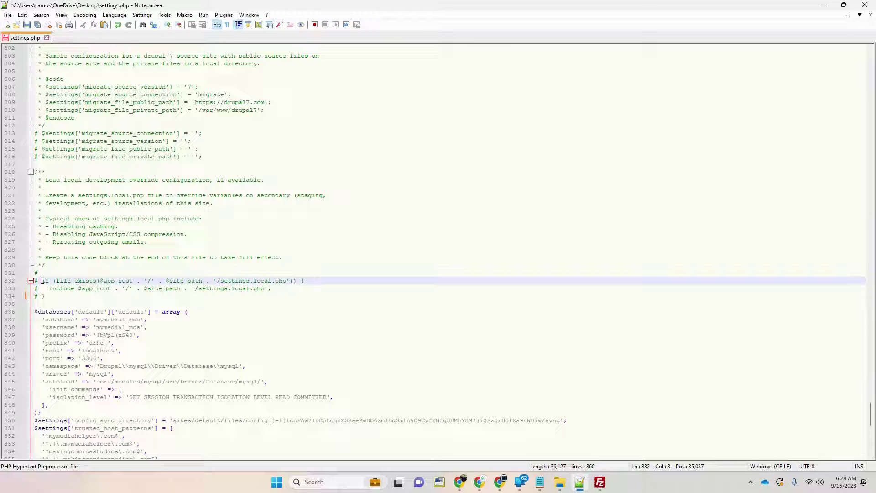
{"action": "key", "text": "BackSpace"}
{"action": "key", "text": "BackSpace"}
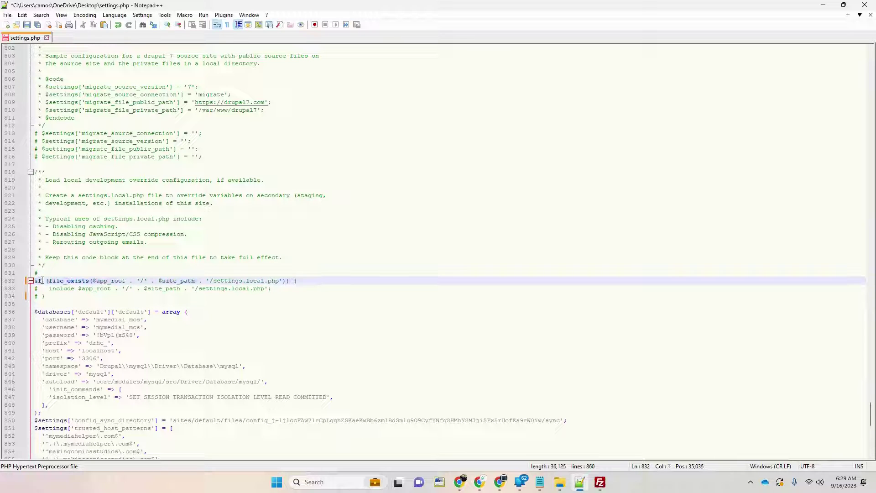
{"action": "left_click", "coordinate": [49, 288]}
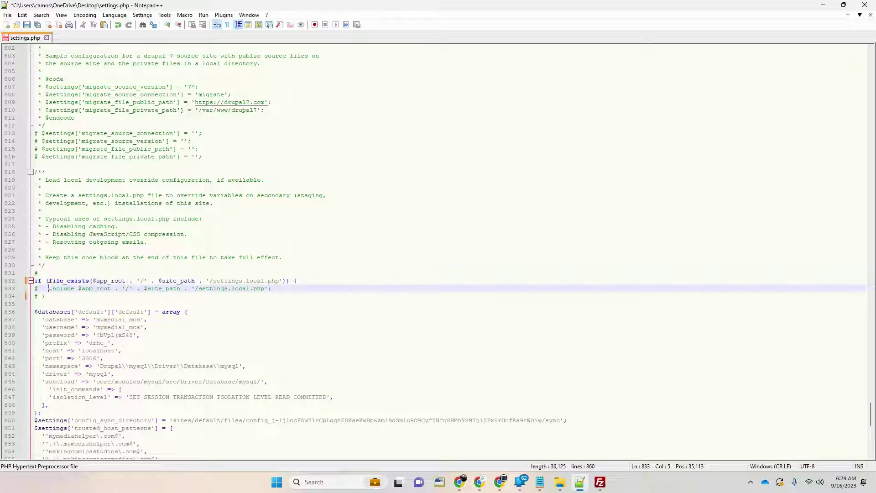
{"action": "key", "text": "BackSpace"}
{"action": "key", "text": "BackSpace"}
{"action": "key", "text": "BackSpace"}
{"action": "key", "text": "BackSpace"}
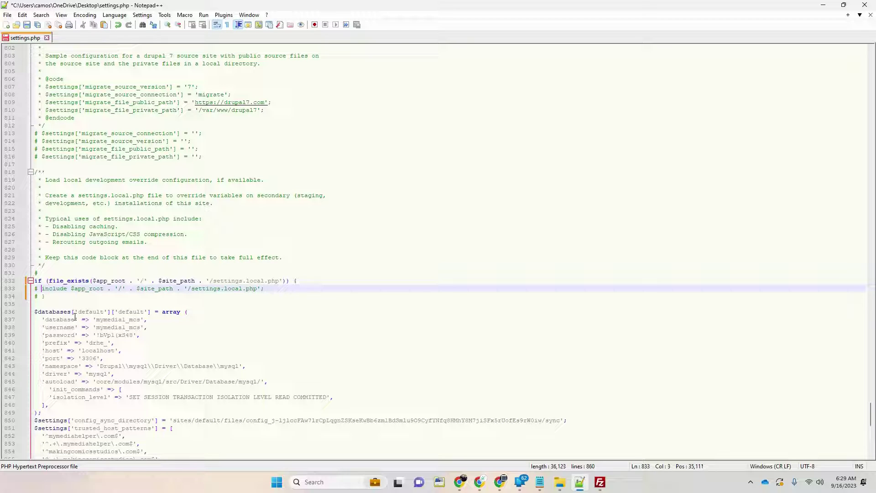
{"action": "key", "text": "Down"}
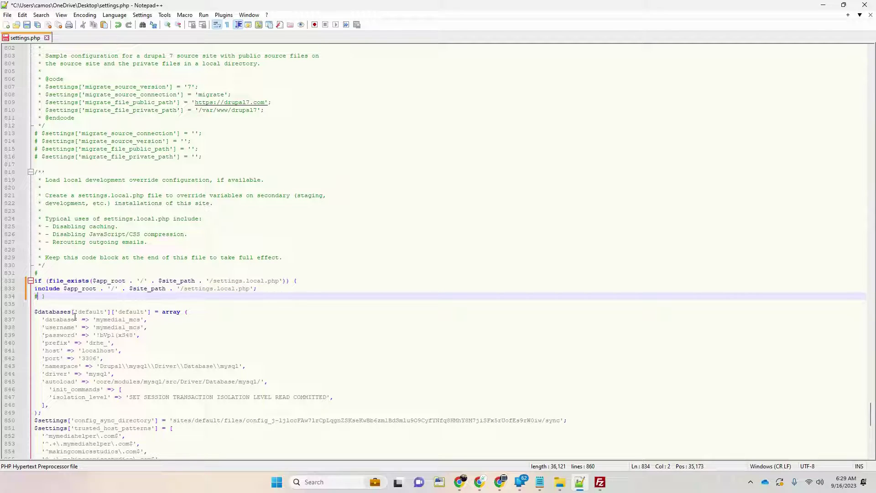
{"action": "key", "text": "BackSpace"}
{"action": "left_click", "coordinate": [221, 397]}
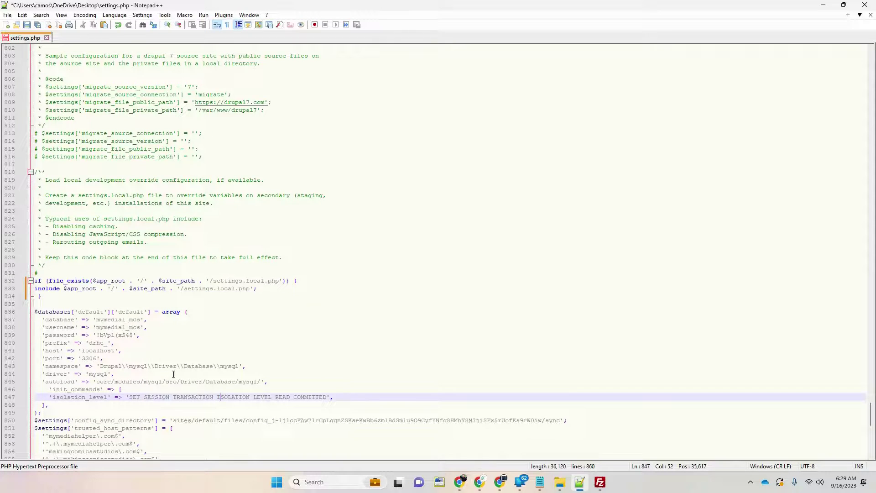
Step: Save the edited settings.php and upload it from the desktop to the remote sites/default folder with FileZilla
{"action": "scroll", "coordinate": [170, 370], "scroll_direction": "up", "scroll_amount": 8}
{"action": "left_click", "coordinate": [7, 15]}
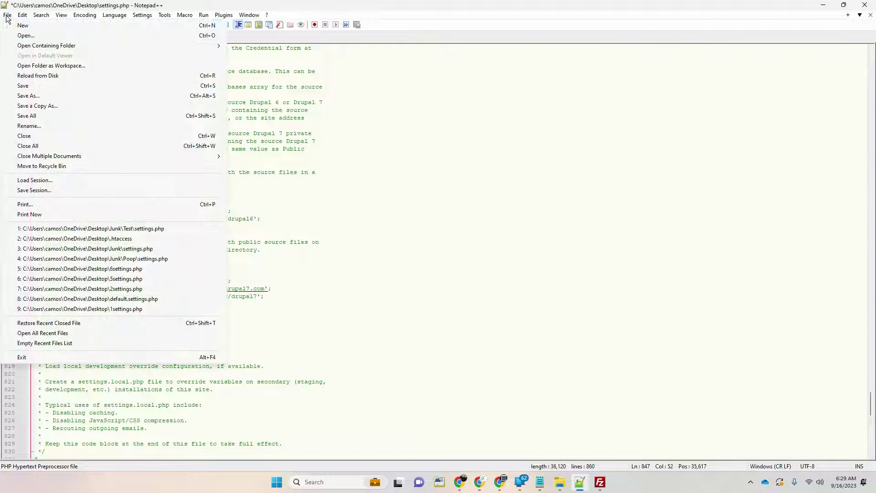
{"action": "left_click", "coordinate": [32, 86]}
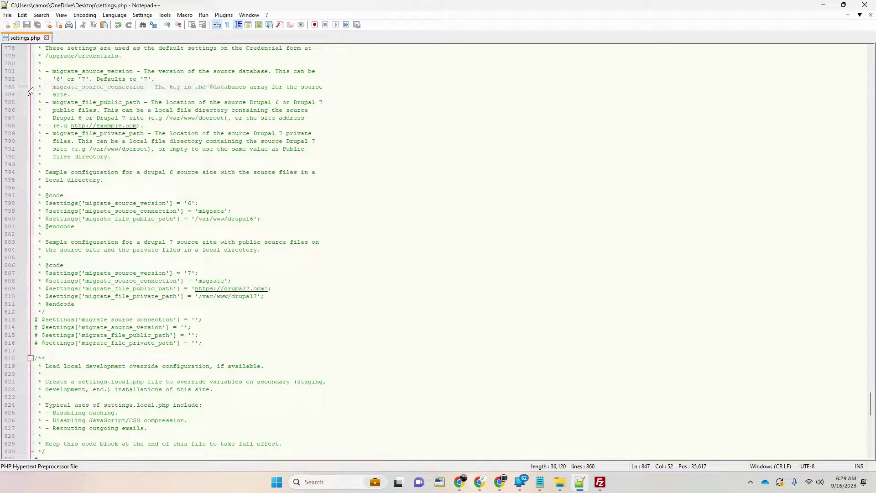
{"action": "left_click", "coordinate": [823, 5]}
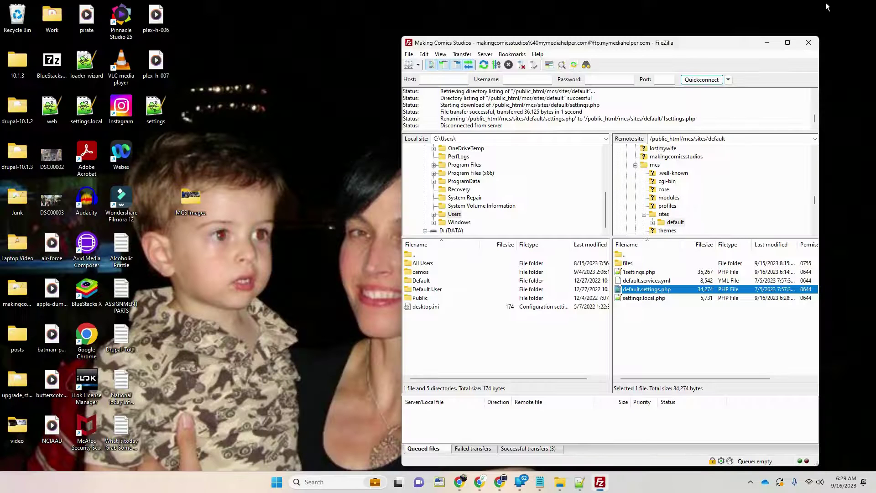
{"action": "left_click_drag", "start_coordinate": [158, 124], "coordinate": [710, 372]}
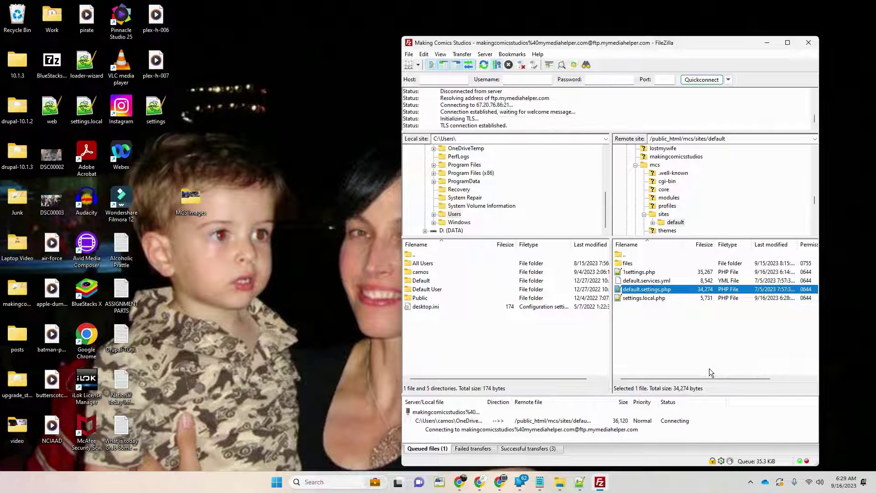
Step: Switch to Chrome and reload makingcomicsstudios.com to check the site
{"action": "left_click", "coordinate": [461, 483]}
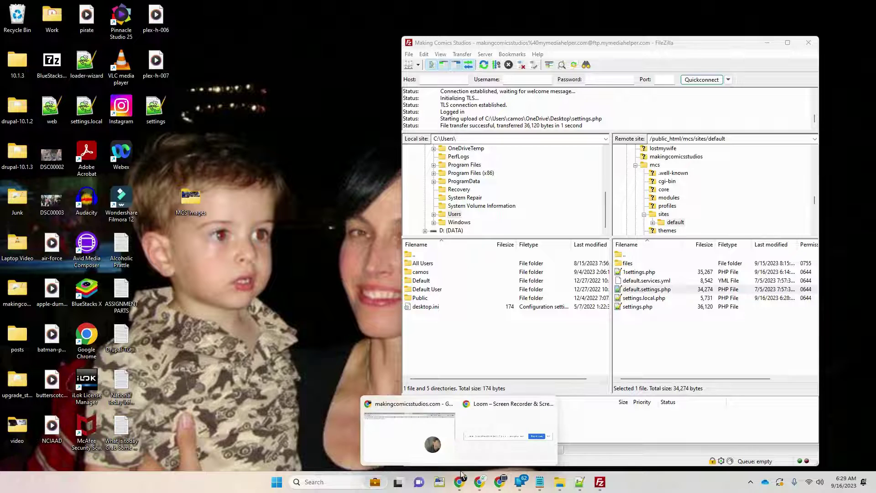
{"action": "left_click", "coordinate": [433, 446]}
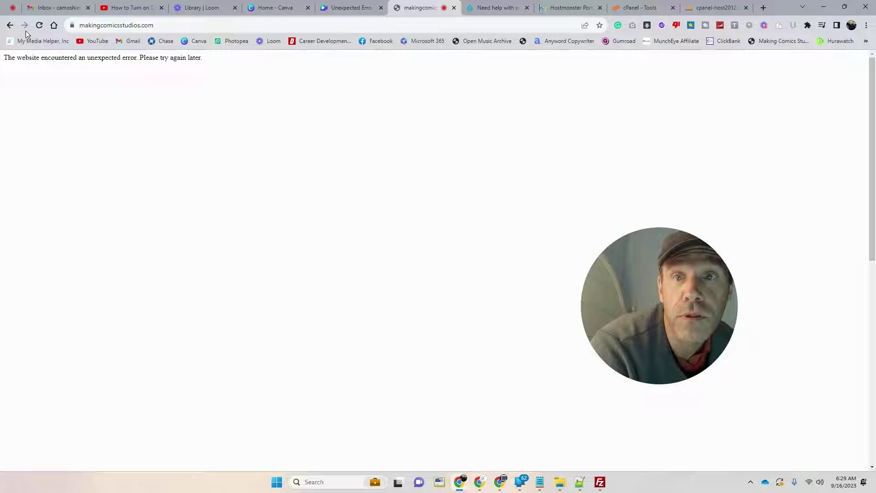
{"action": "left_click", "coordinate": [39, 26]}
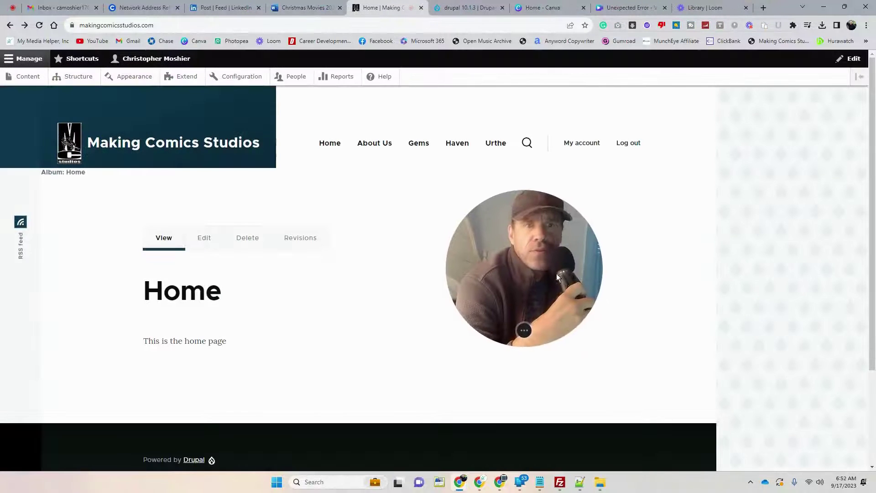
Step: Switch to FileZilla and look through the remote /public_html/mcs folder, including its core and vendor folders
{"action": "left_click_drag", "start_coordinate": [557, 272], "coordinate": [684, 275]}
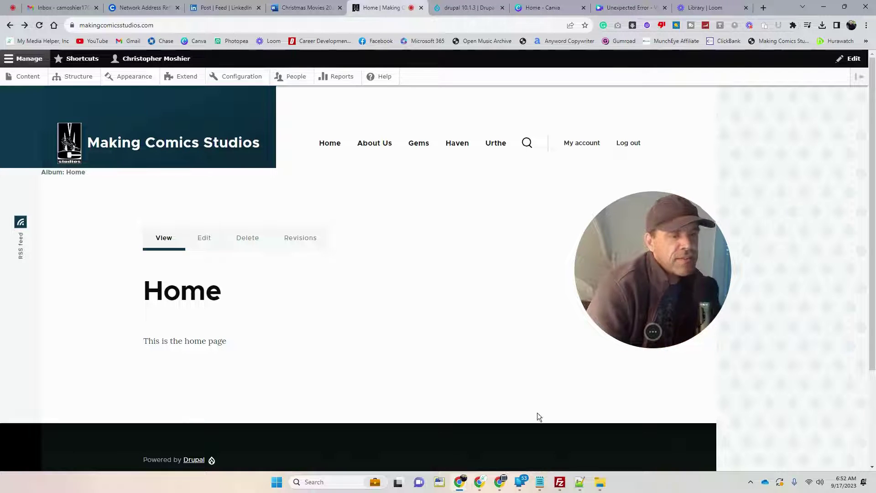
{"action": "left_click", "coordinate": [560, 482]}
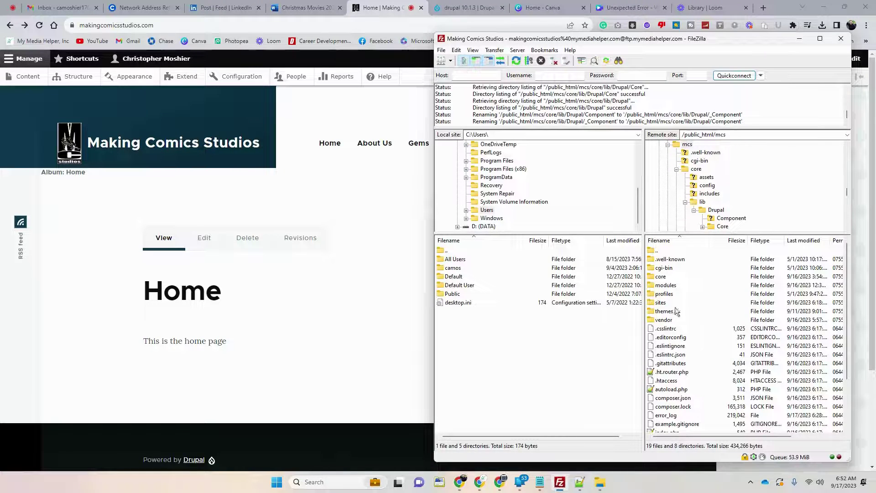
{"action": "left_click", "coordinate": [661, 277]}
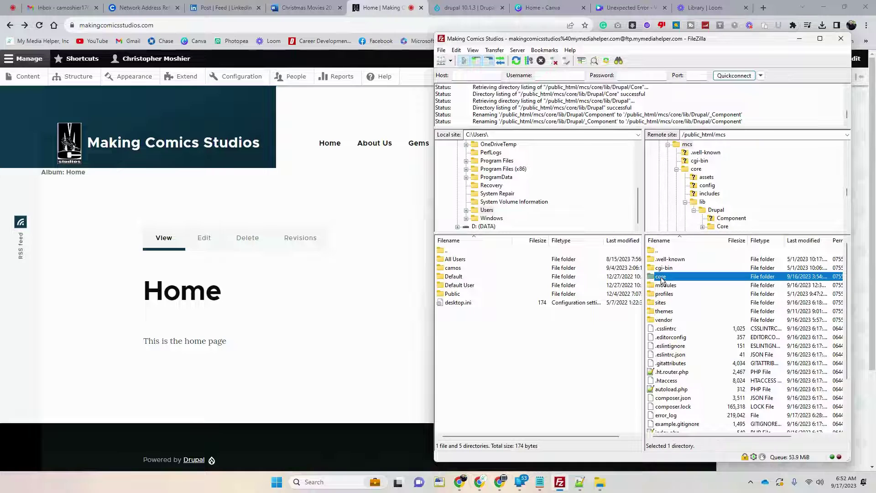
{"action": "left_click", "coordinate": [668, 321]}
{"action": "scroll", "coordinate": [671, 331], "scroll_direction": "down", "scroll_amount": 3}
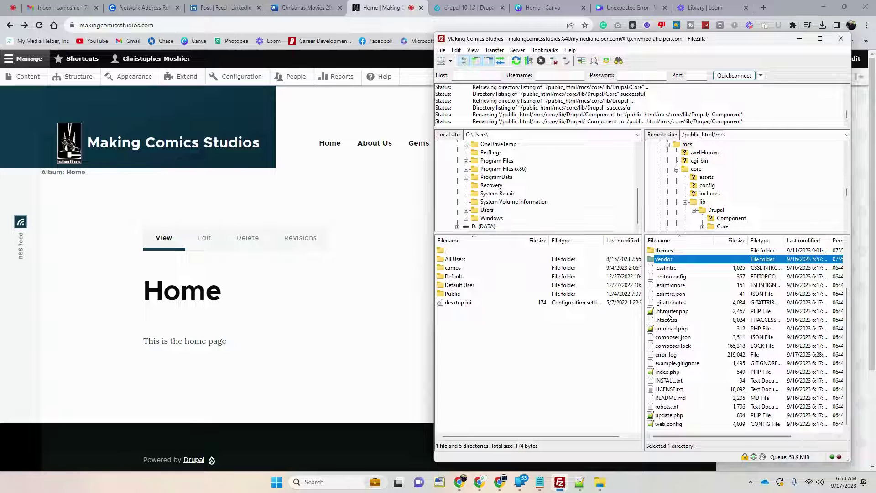
{"action": "scroll", "coordinate": [668, 320], "scroll_direction": "up", "scroll_amount": 3}
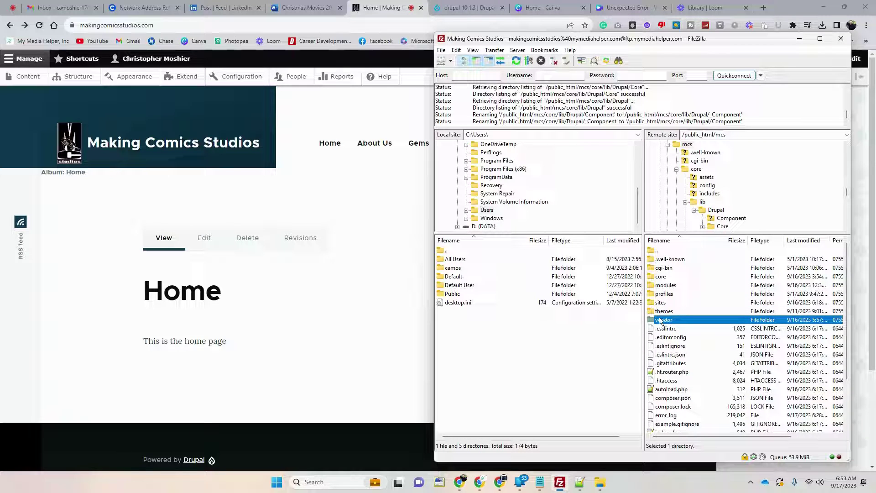
{"action": "left_click", "coordinate": [825, 8]}
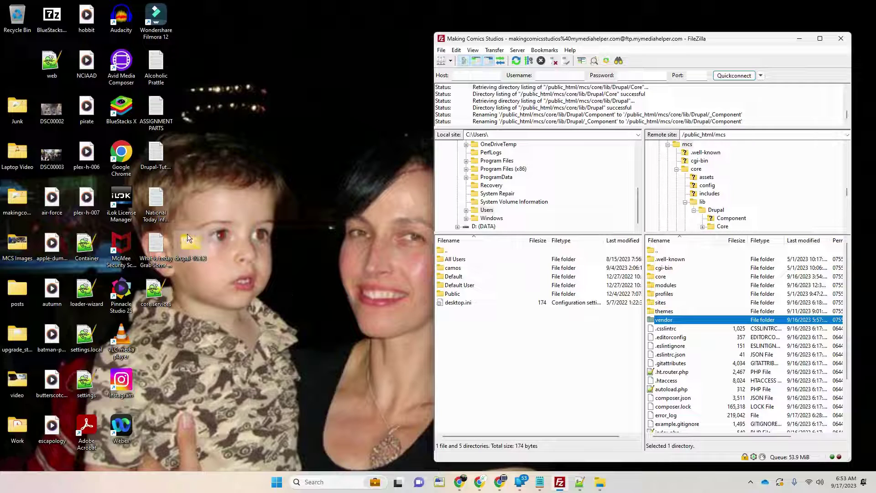
Step: Maximize FileZilla and open the remote folder /public_html/mcs/core/lib/Drupal/Component/FileSecurity
{"action": "left_click", "coordinate": [820, 39]}
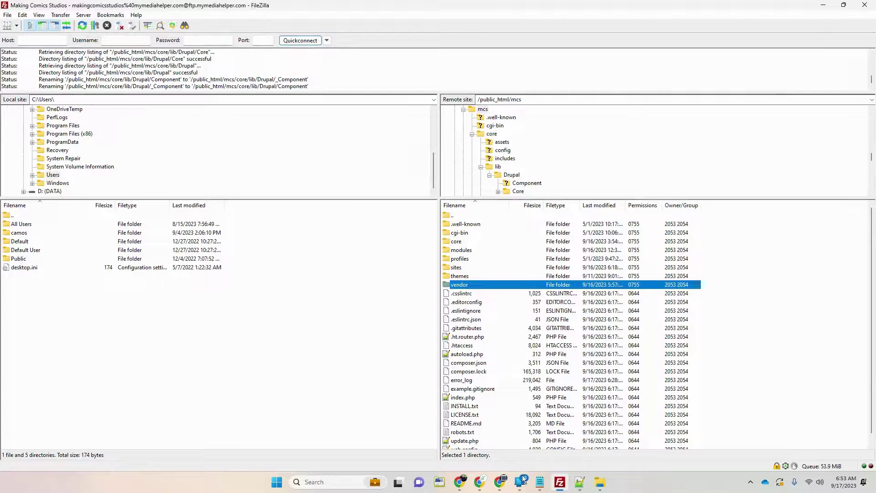
{"action": "left_click", "coordinate": [486, 488]}
{"action": "left_click", "coordinate": [487, 488]}
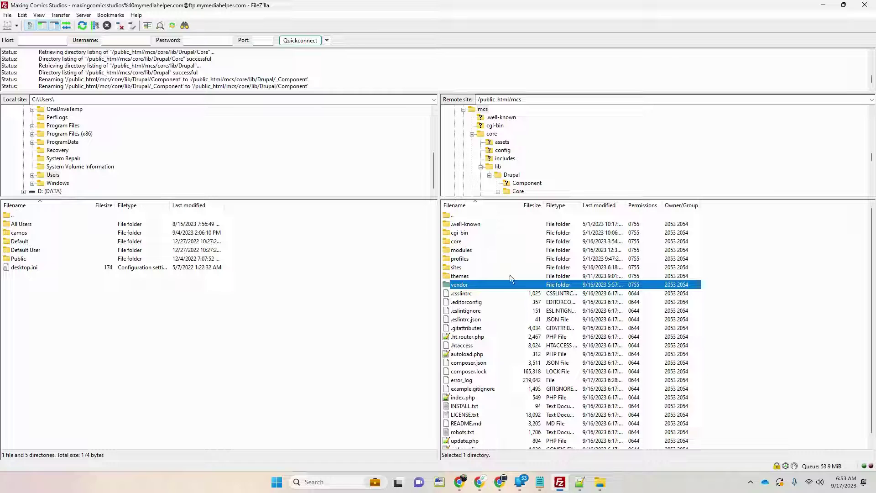
{"action": "double_click", "coordinate": [460, 242]}
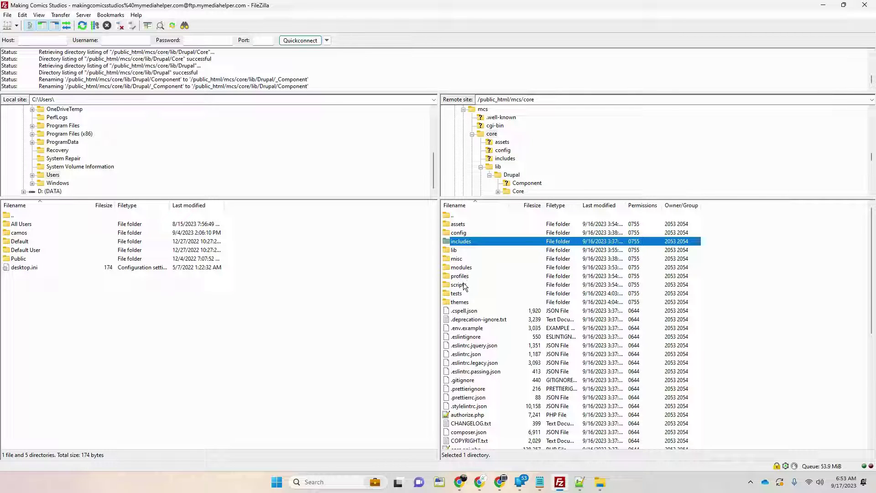
{"action": "left_click", "coordinate": [459, 251]}
{"action": "double_click", "coordinate": [459, 250]}
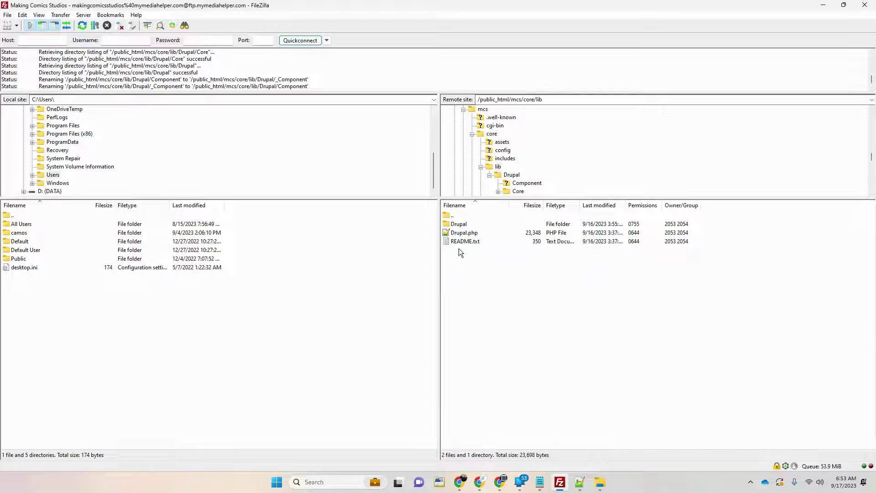
{"action": "double_click", "coordinate": [460, 225]}
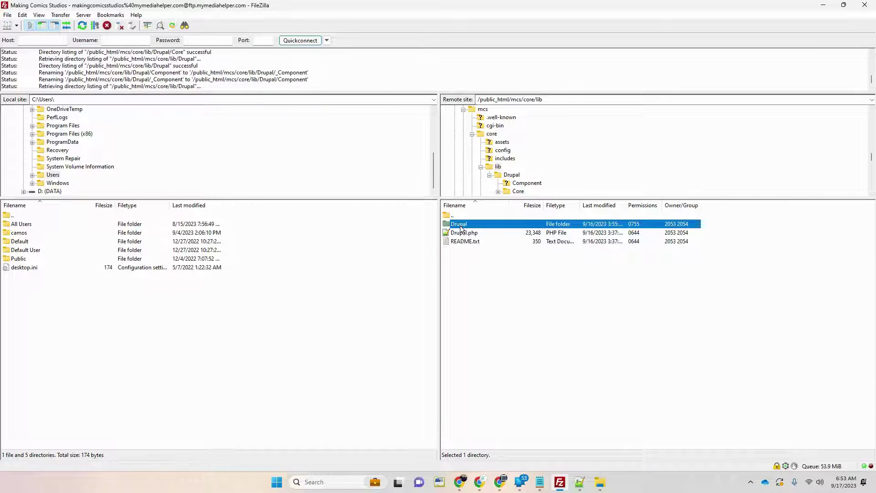
{"action": "double_click", "coordinate": [460, 224]}
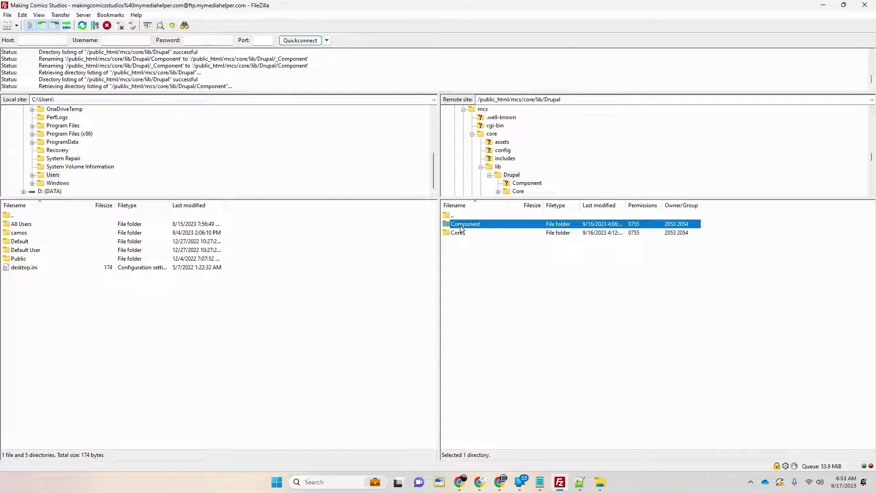
{"action": "double_click", "coordinate": [474, 304]}
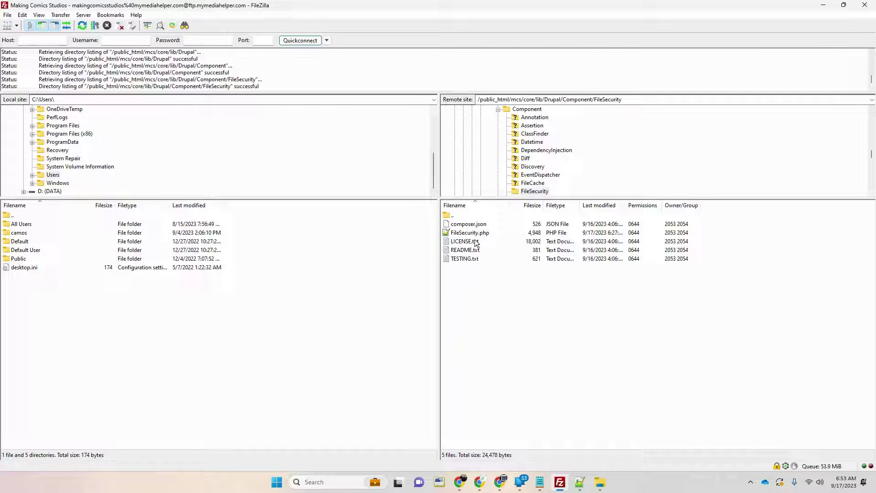
Step: Select the remote FileSecurity.php, open the drupal-10.1.3 folder from the desktop beside the FileZilla window, and return to FileZilla maximized
{"action": "left_click", "coordinate": [472, 235]}
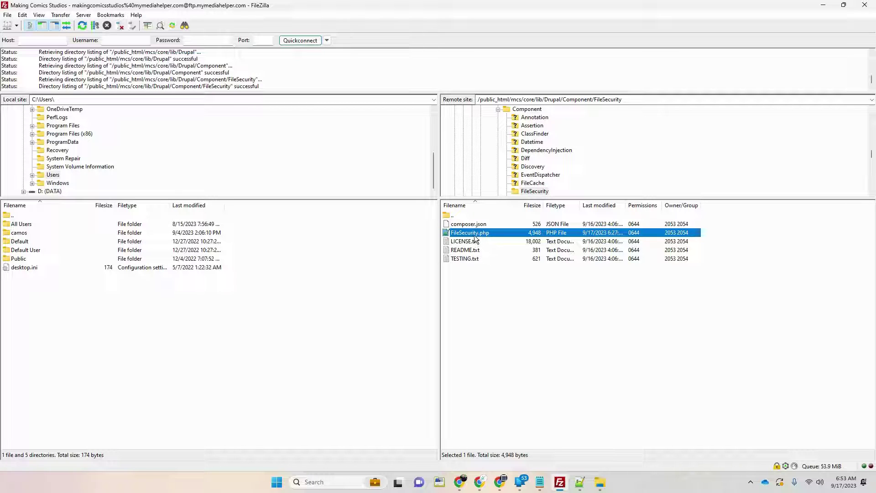
{"action": "left_click", "coordinate": [844, 6]}
{"action": "double_click", "coordinate": [199, 246]}
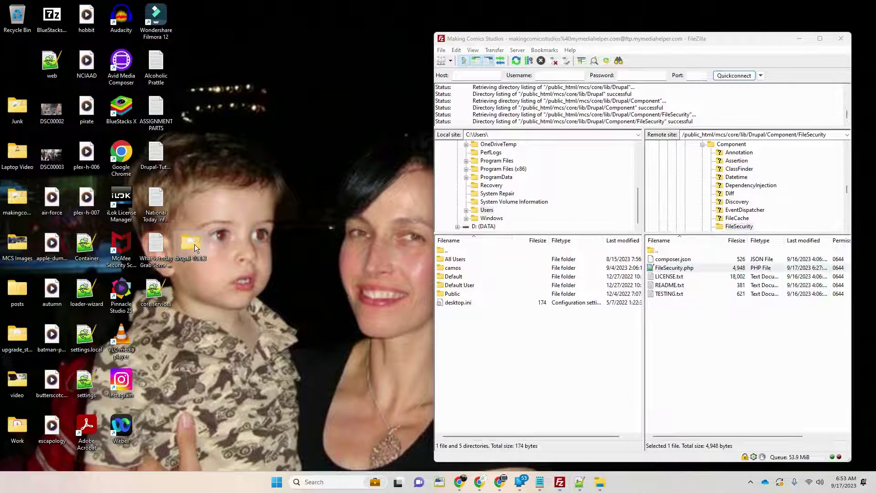
{"action": "left_click_drag", "start_coordinate": [702, 87], "coordinate": [271, 104]}
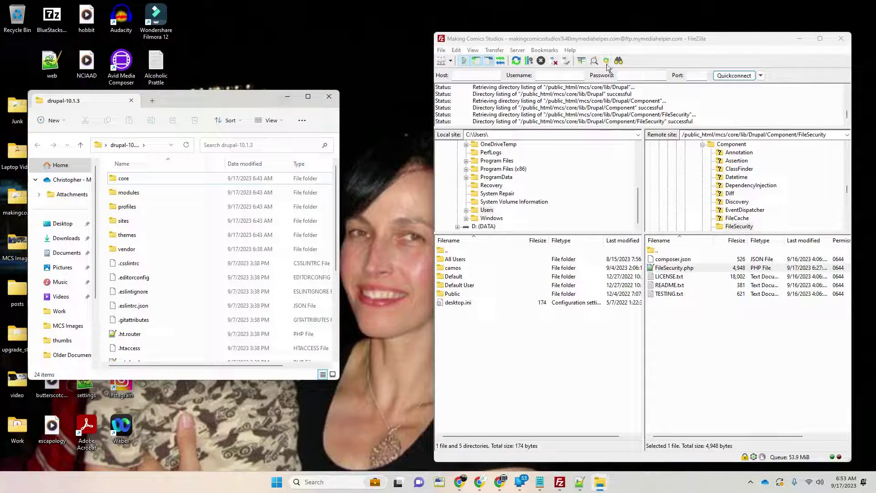
{"action": "left_click", "coordinate": [820, 39]}
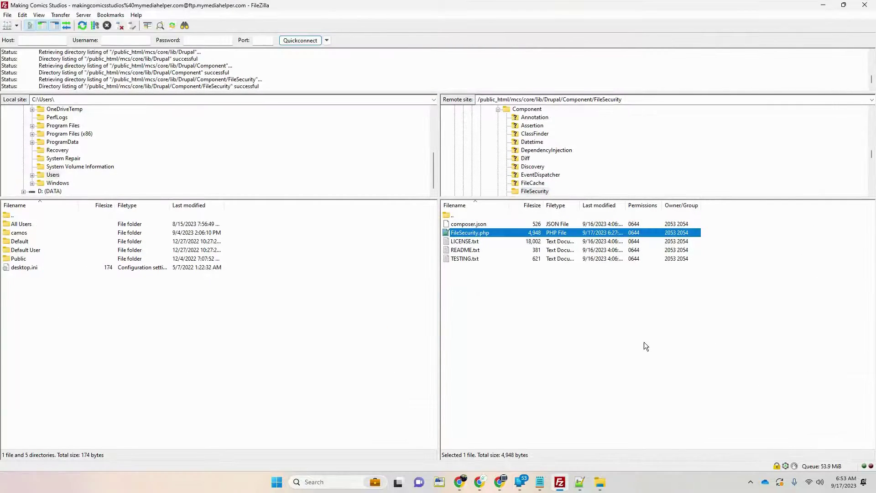
Step: Widen the remote list's Last modified column and compare the modification dates of the files in the FileSecurity folder
{"action": "left_click_drag", "start_coordinate": [625, 203], "coordinate": [680, 203]}
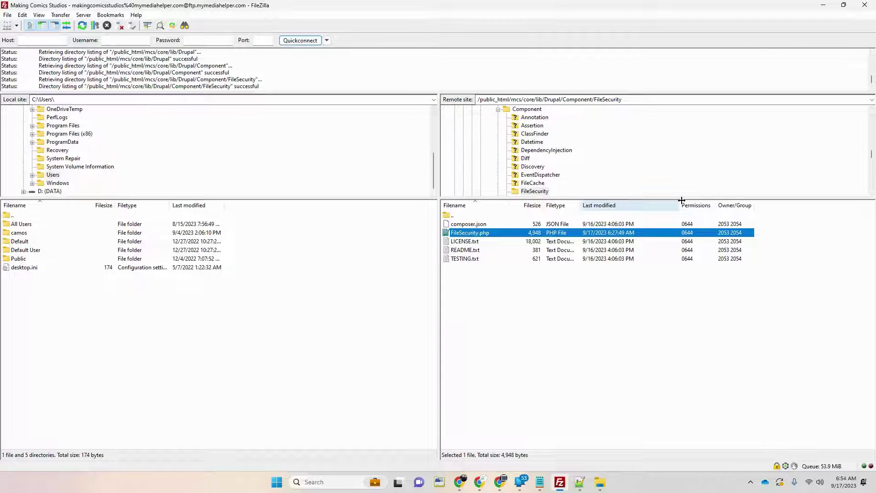
{"action": "left_click", "coordinate": [617, 251]}
{"action": "left_click", "coordinate": [608, 234]}
{"action": "left_click", "coordinate": [609, 242]}
{"action": "left_click", "coordinate": [609, 259]}
{"action": "left_click", "coordinate": [609, 252]}
{"action": "left_click", "coordinate": [609, 242]}
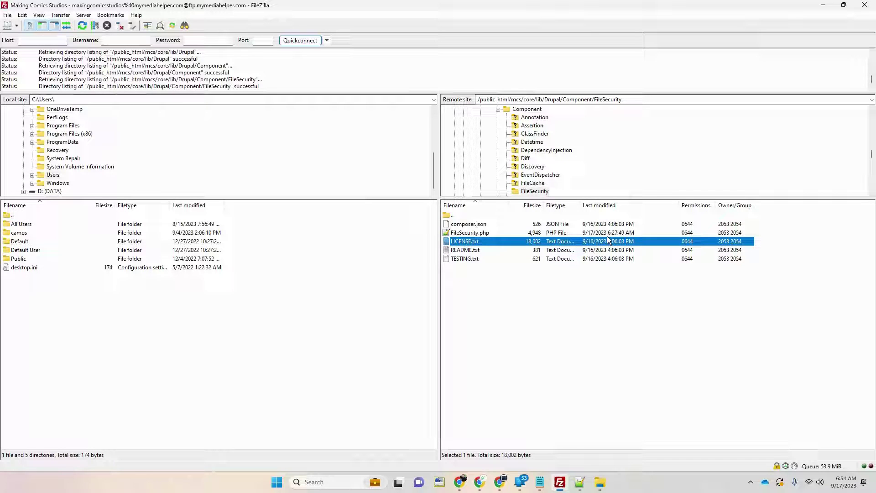
{"action": "left_click", "coordinate": [607, 234]}
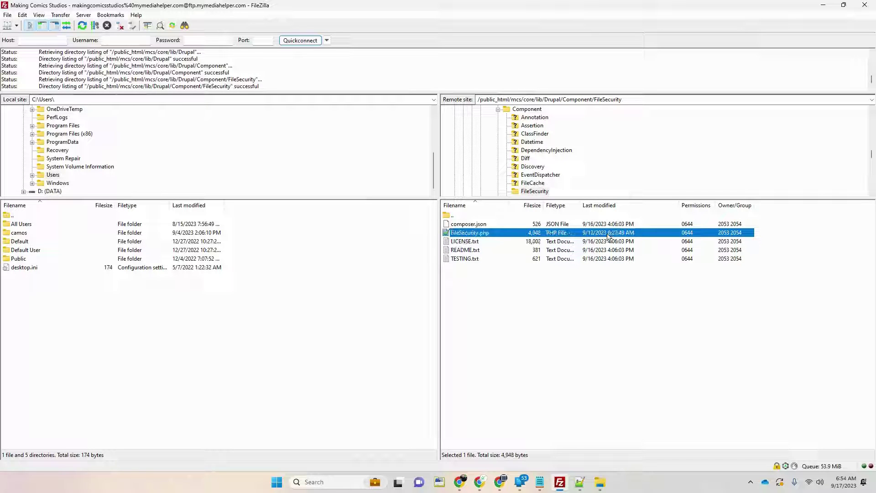
Step: Open the remote core/lib/Drupal/Component/PhpStorage folder and check the modification dates of all its files
{"action": "double_click", "coordinate": [456, 215]}
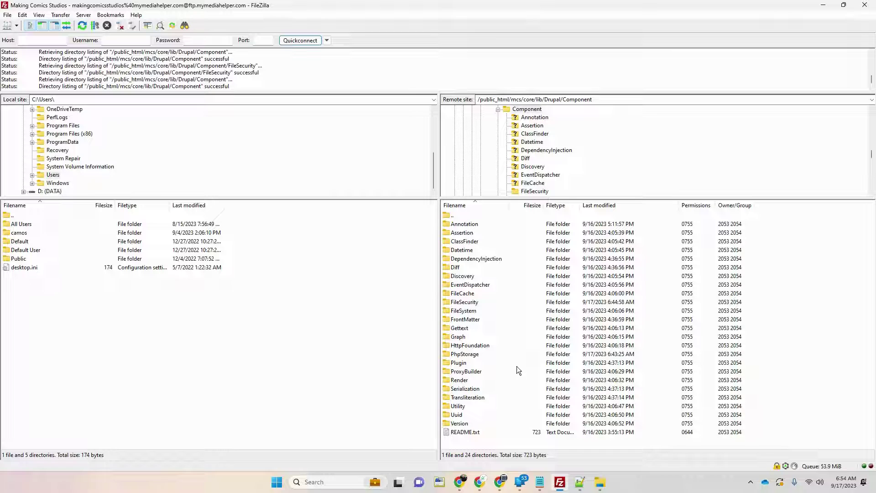
{"action": "left_click", "coordinate": [469, 354]}
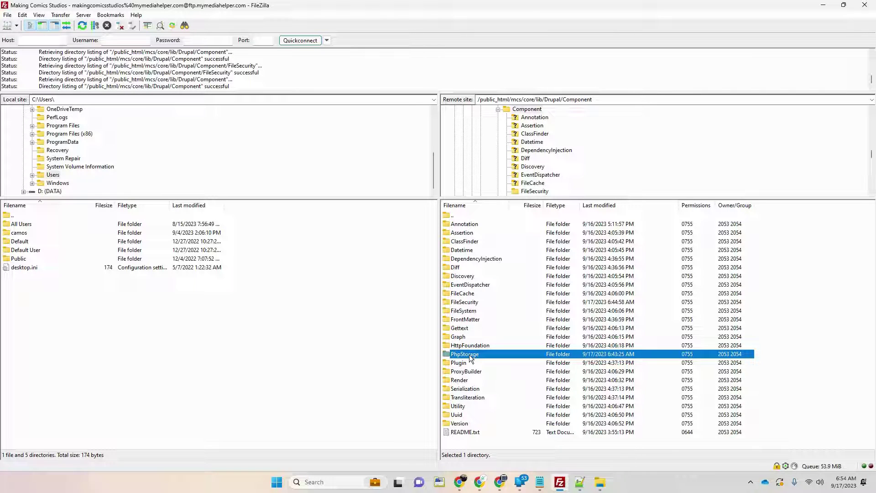
{"action": "double_click", "coordinate": [469, 354]}
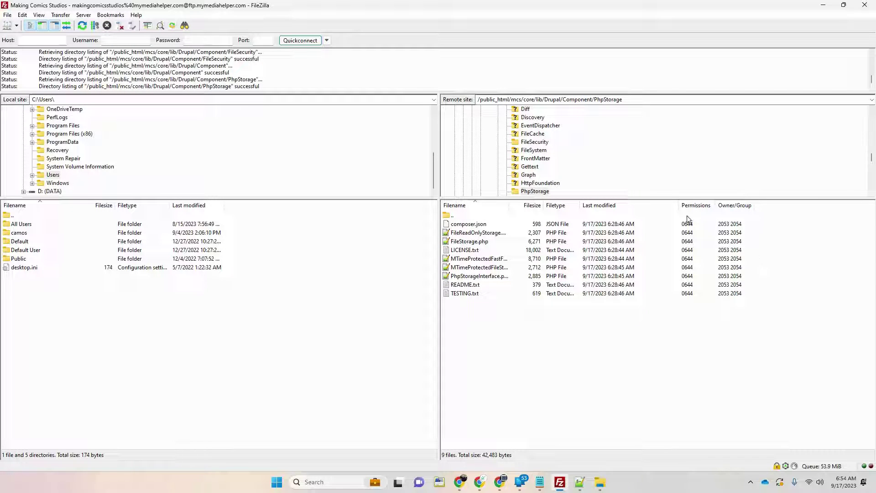
{"action": "left_click", "coordinate": [595, 225]}
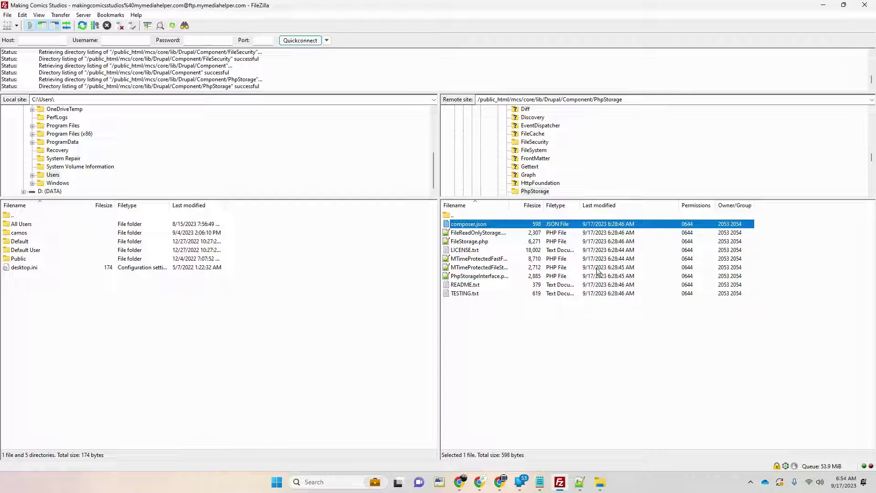
{"action": "left_click_drag", "start_coordinate": [707, 354], "coordinate": [550, 222]}
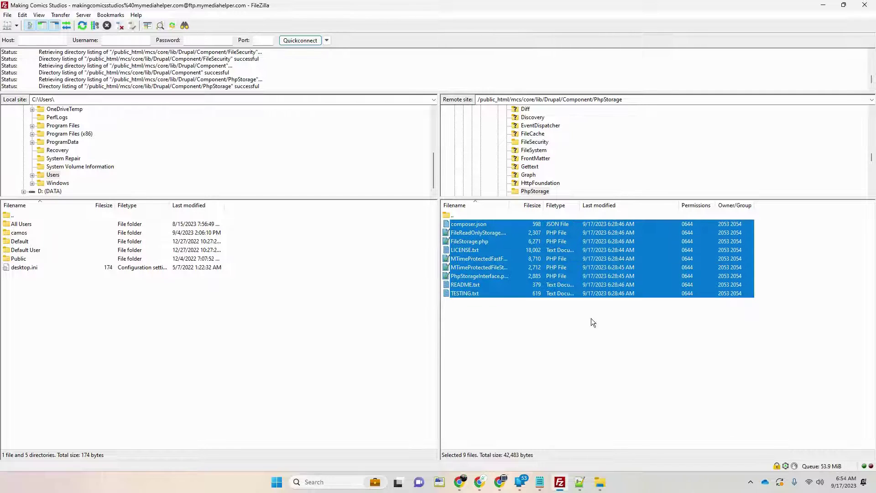
{"action": "left_click", "coordinate": [637, 353]}
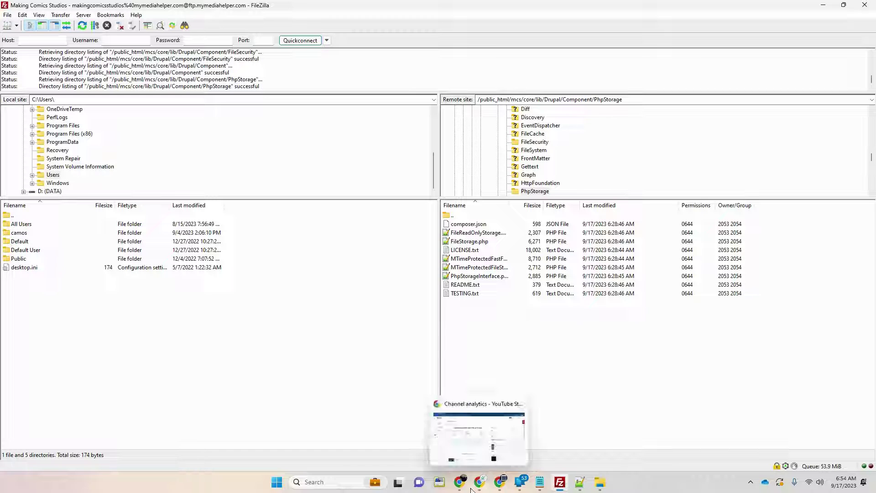
Step: Switch to Chrome and view the makingcomicsstudios.com home page
{"action": "mouse_move", "coordinate": [463, 489]}
{"action": "left_click", "coordinate": [422, 434]}
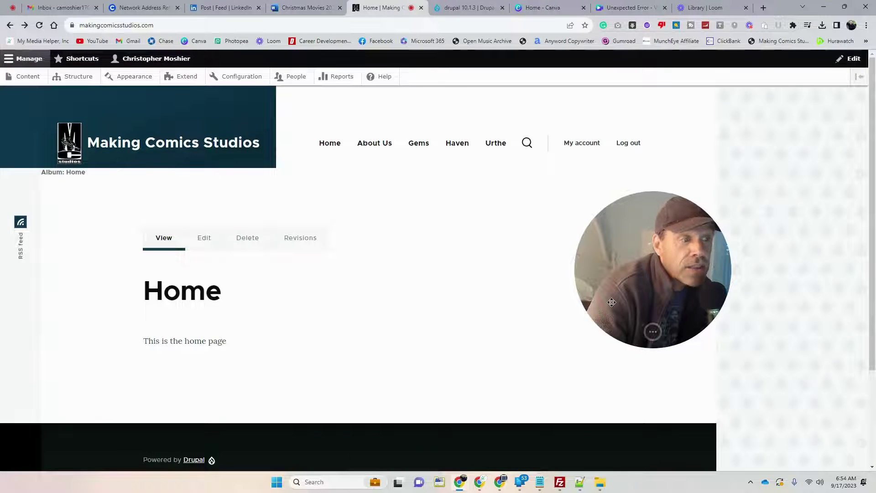
{"action": "left_click_drag", "start_coordinate": [616, 300], "coordinate": [570, 297]}
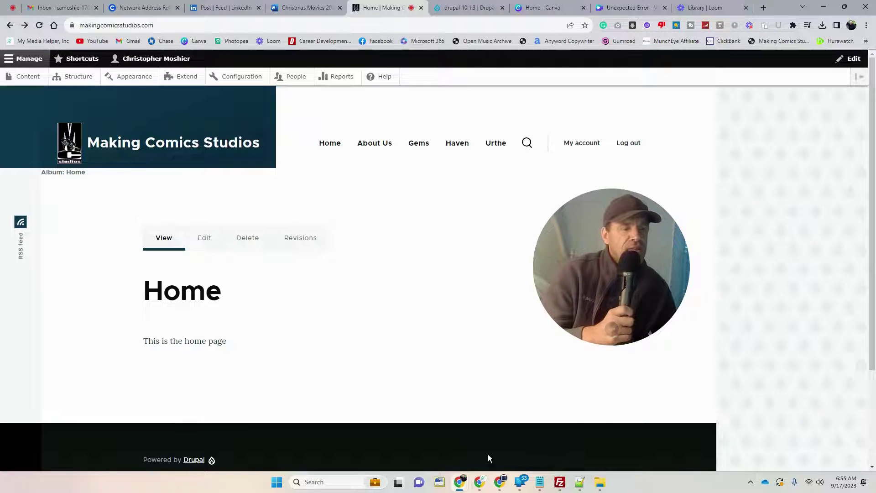
Step: Switch to FileZilla and go up from the PhpStorage folder to the remote /public_html/mcs/core folder
{"action": "left_click", "coordinate": [560, 482]}
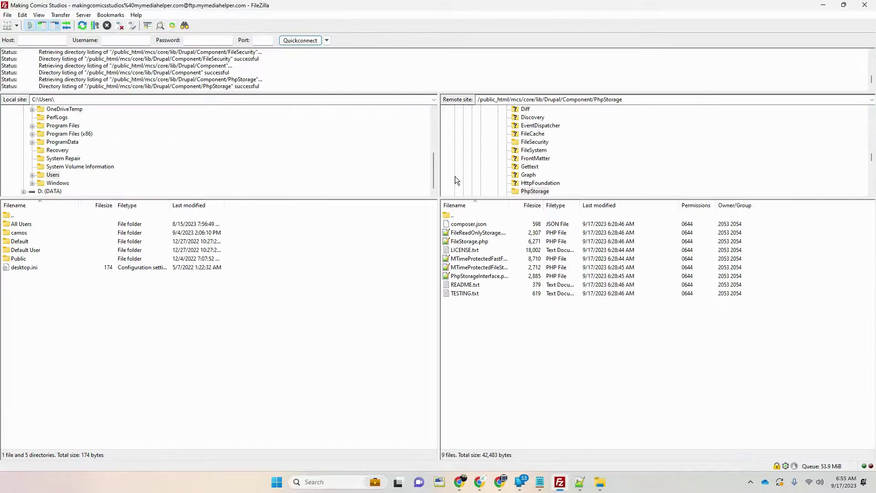
{"action": "double_click", "coordinate": [454, 214]}
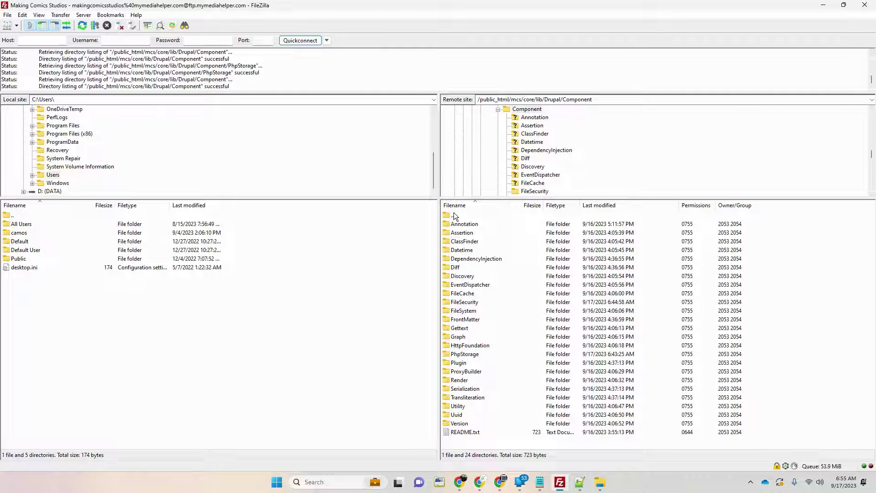
{"action": "double_click", "coordinate": [454, 215]}
{"action": "double_click", "coordinate": [454, 215]}
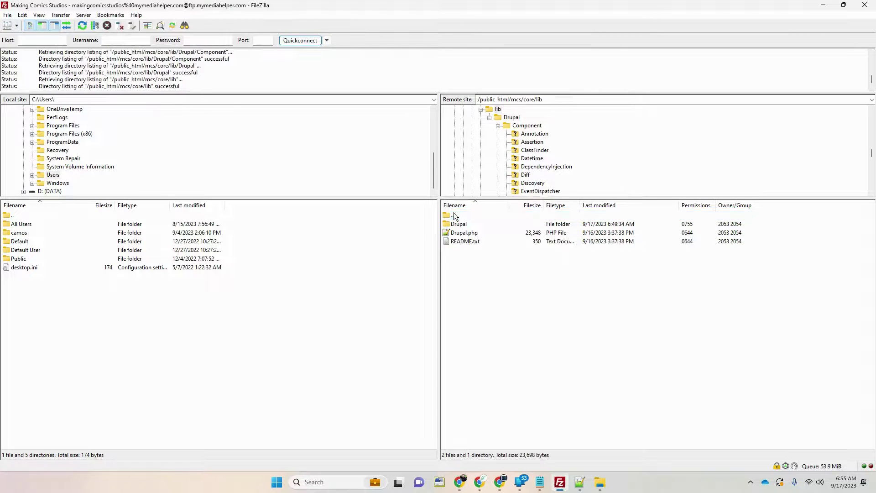
{"action": "double_click", "coordinate": [454, 215]}
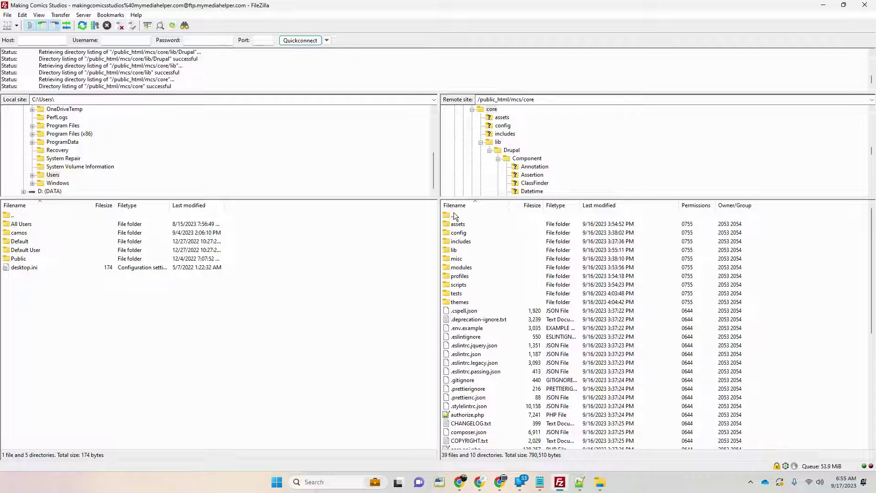
Step: Minimize the drupal-10.1.3 folder window, point out that folder on the desktop, and maximize FileZilla again
{"action": "left_click", "coordinate": [841, 5]}
{"action": "left_click", "coordinate": [823, 11]}
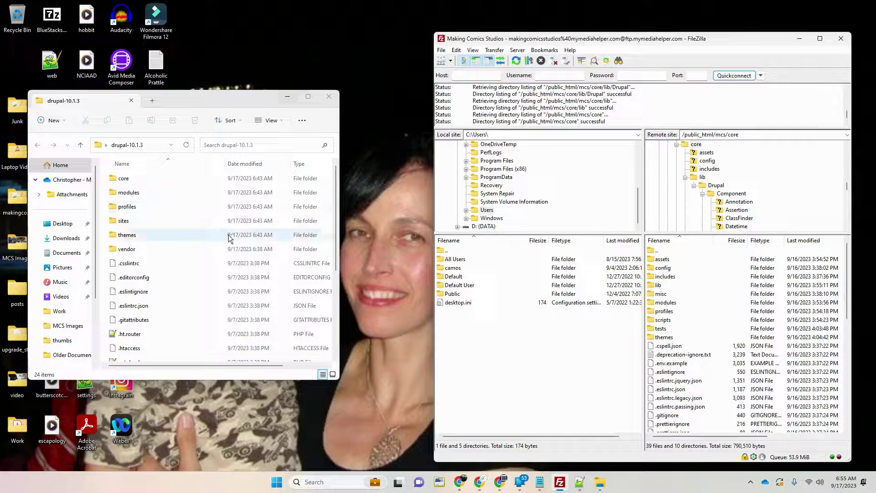
{"action": "left_click", "coordinate": [281, 96]}
{"action": "left_click", "coordinate": [195, 245]}
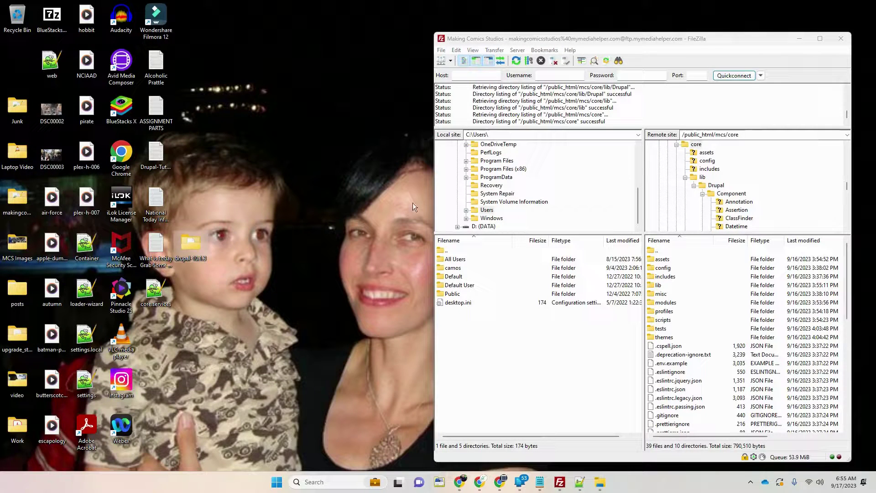
{"action": "left_click", "coordinate": [814, 40]}
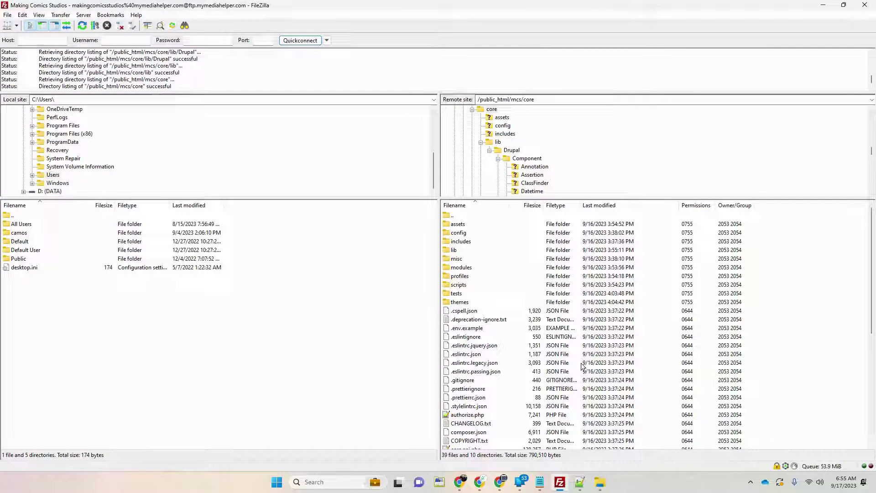
Step: Look through the open Chrome windows for the one showing the Making Comics Studios site
{"action": "left_click", "coordinate": [480, 483]}
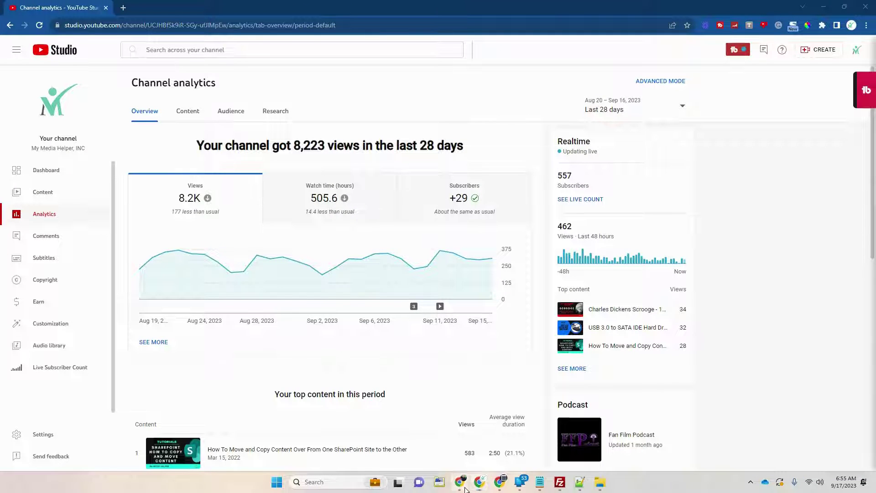
{"action": "left_click", "coordinate": [499, 483]}
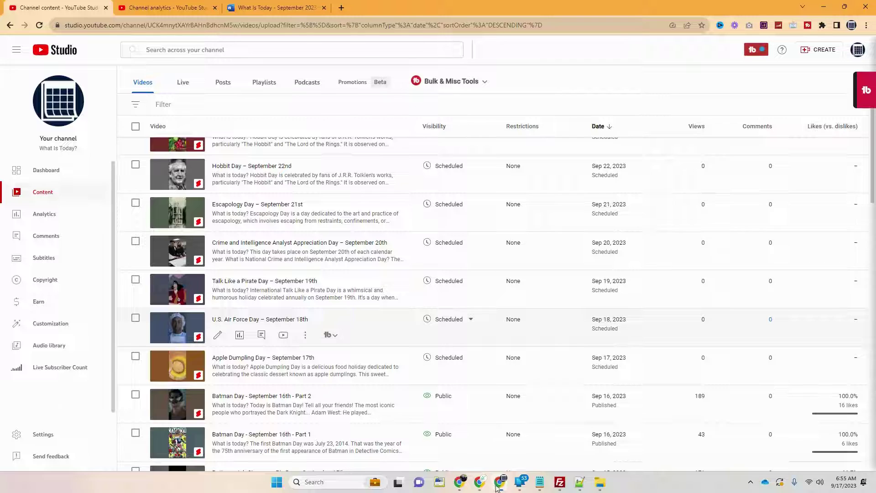
{"action": "mouse_move", "coordinate": [470, 481]}
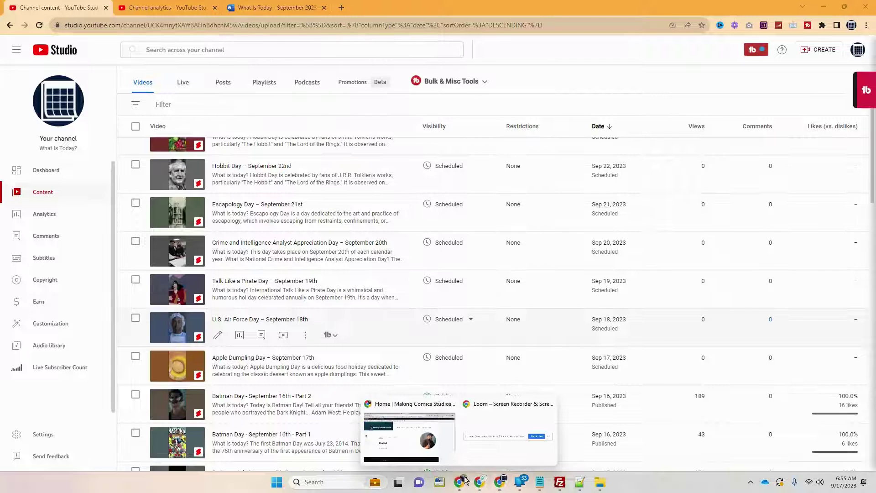
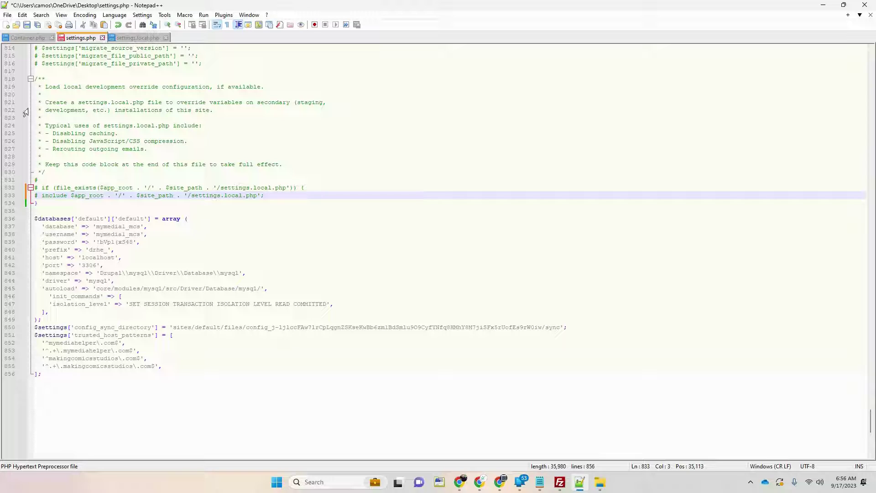
Step: Comment out the closing brace of the settings.local.php include block on line 834 with # and save settings.php
{"action": "left_click", "coordinate": [36, 203]}
{"action": "key", "text": "Left"}
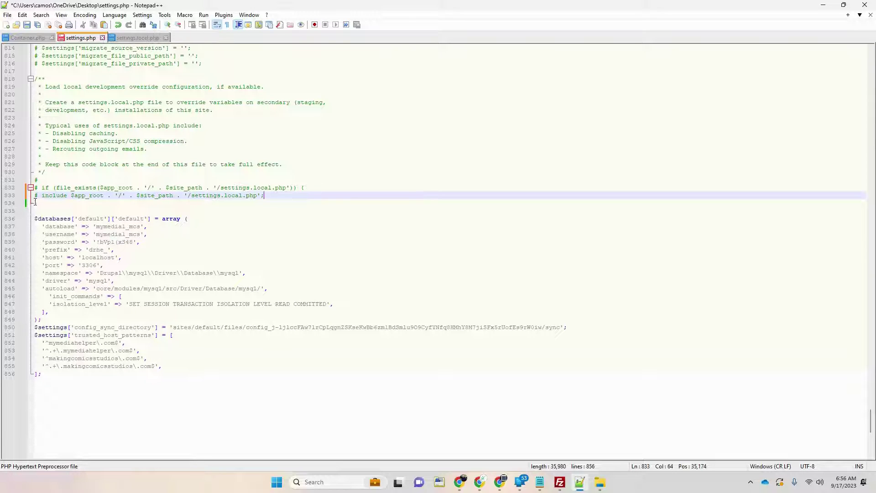
{"action": "left_click_drag", "start_coordinate": [35, 201], "coordinate": [36, 206]}
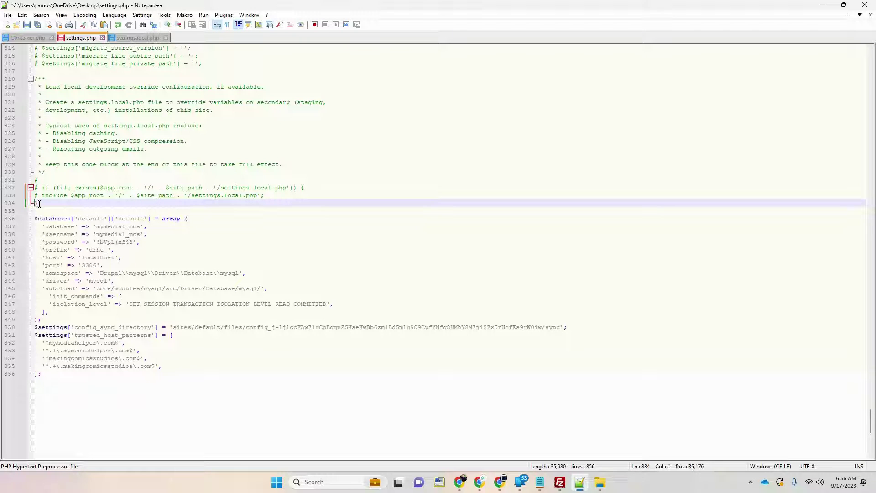
{"action": "key", "text": "Left"}
{"action": "key", "text": "Left"}
{"action": "key", "text": "Right"}
{"action": "key", "text": "Right"}
{"action": "key", "text": "Right"}
{"action": "type", "text": "#"}
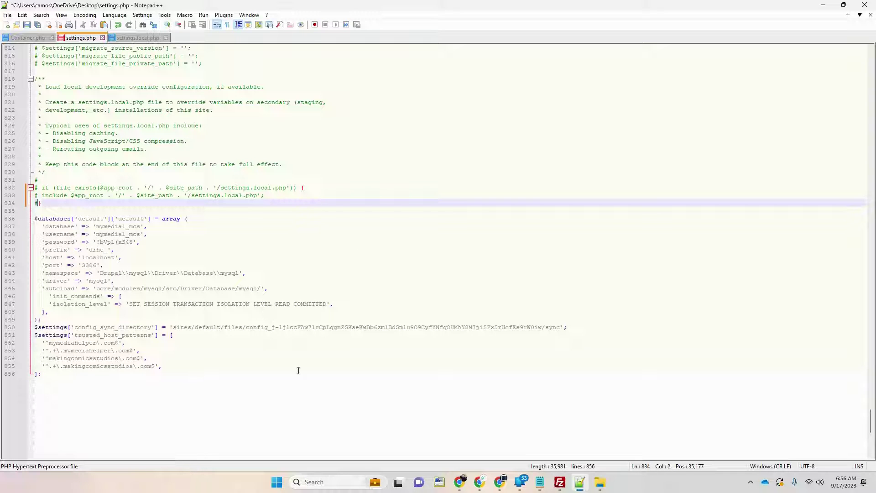
{"action": "left_click", "coordinate": [10, 16]}
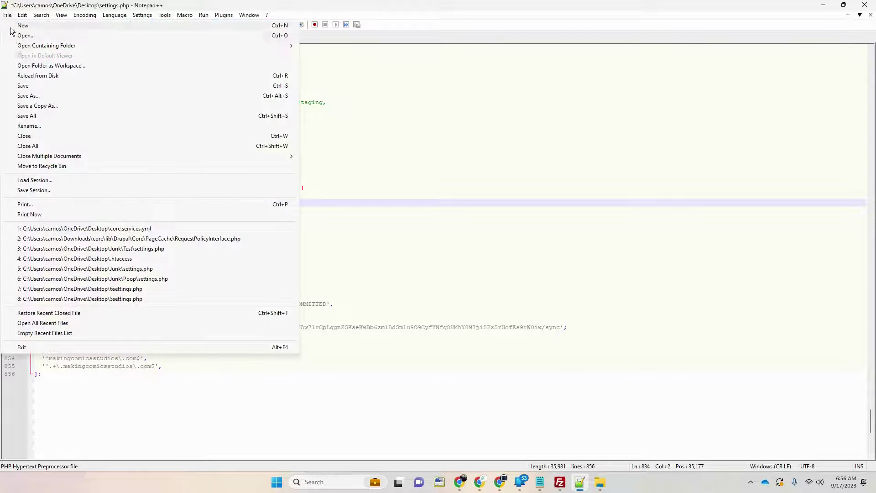
{"action": "left_click", "coordinate": [33, 86]}
Step: Switch to FileZilla by minimizing the windows covering it and open the remote /public_html/mcs/sites/default folder
{"action": "left_click", "coordinate": [827, 6]}
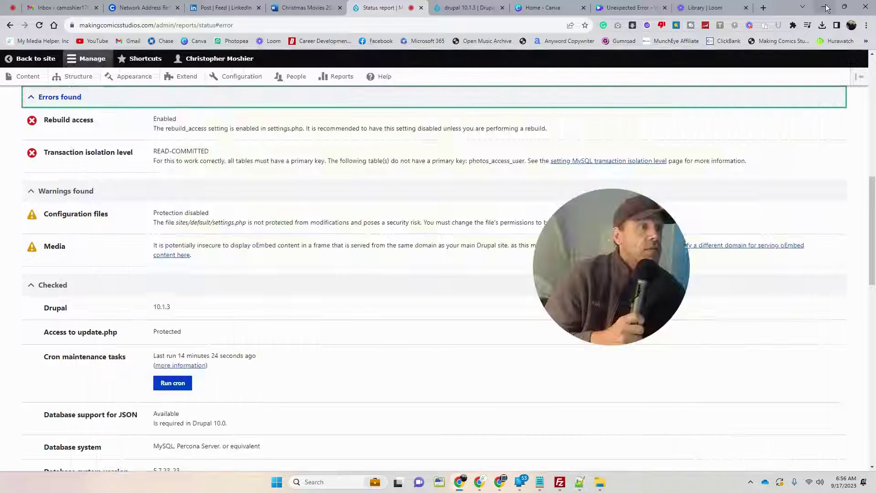
{"action": "left_click", "coordinate": [827, 7]}
{"action": "left_click", "coordinate": [827, 6]}
{"action": "left_click", "coordinate": [827, 7]}
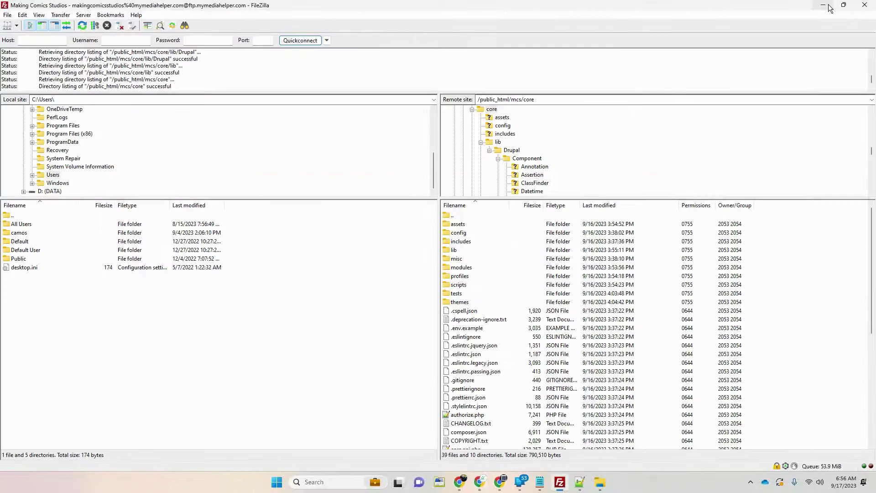
{"action": "double_click", "coordinate": [459, 216]}
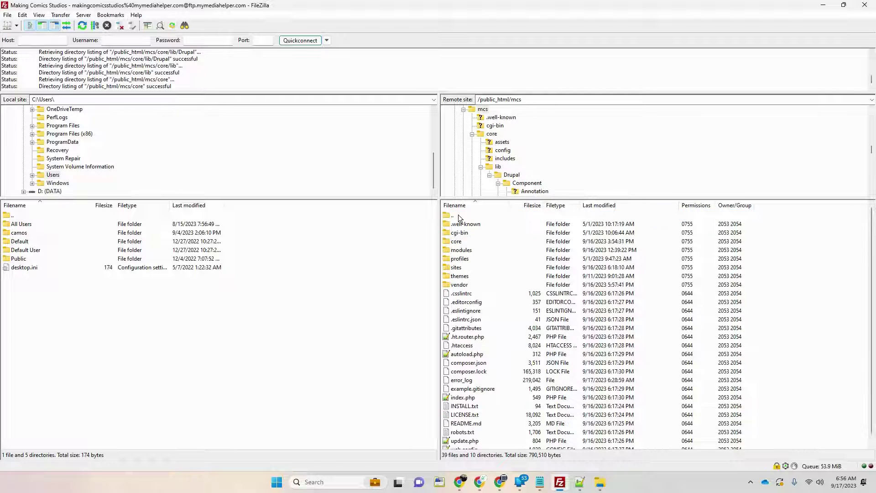
{"action": "double_click", "coordinate": [459, 217]}
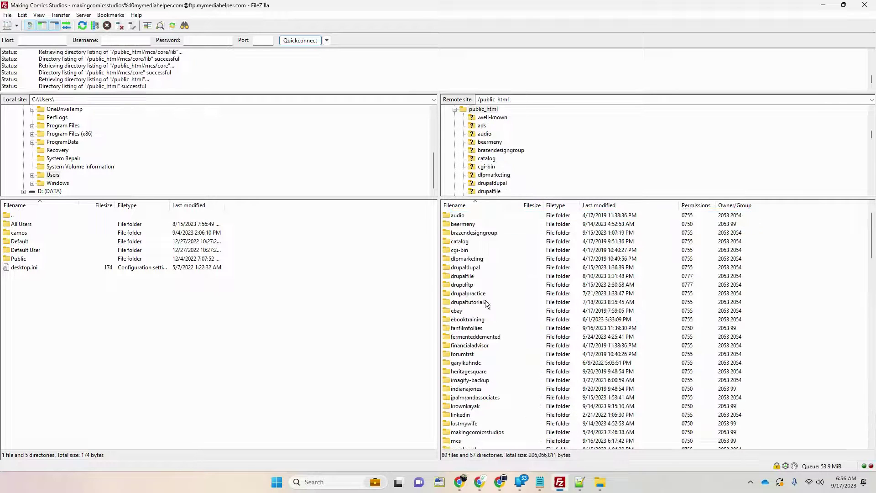
{"action": "scroll", "coordinate": [493, 428], "scroll_direction": "down", "scroll_amount": 3}
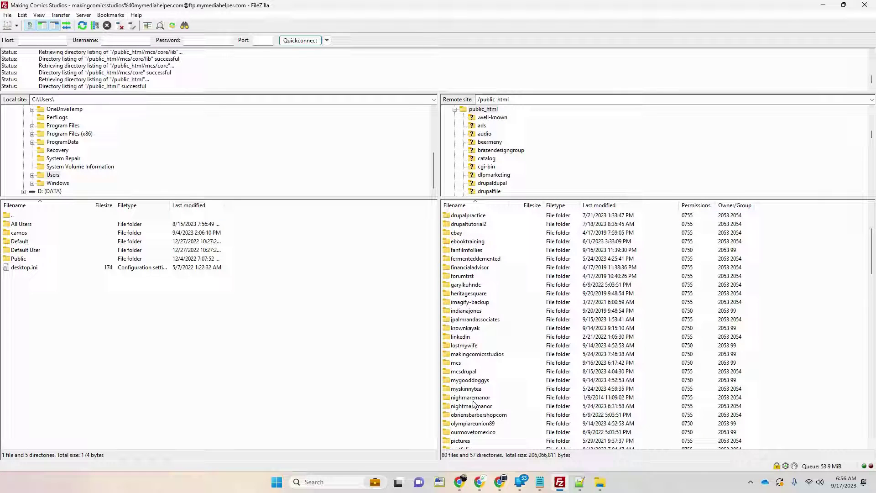
{"action": "double_click", "coordinate": [456, 363]}
{"action": "double_click", "coordinate": [464, 269]}
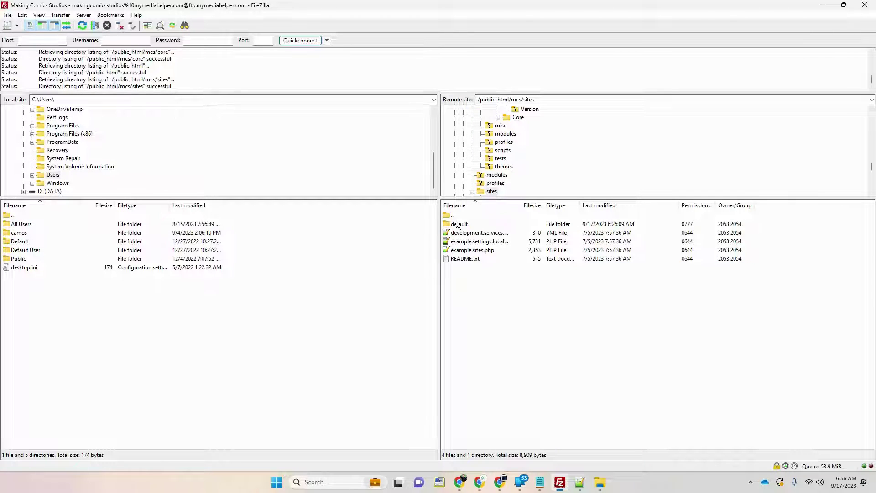
{"action": "double_click", "coordinate": [457, 225]}
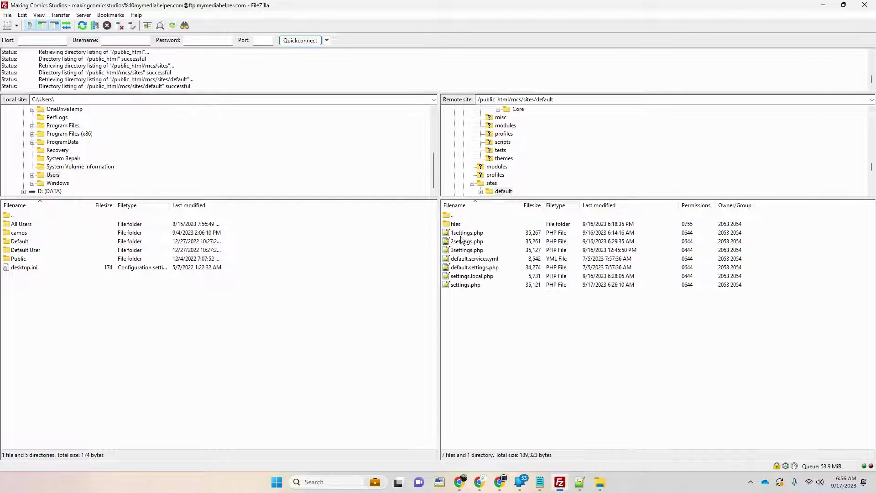
Step: Rename the remote settings.php to 4settings.php and upload the edited settings.php from the desktop into the remote default folder
{"action": "right_click", "coordinate": [468, 286]}
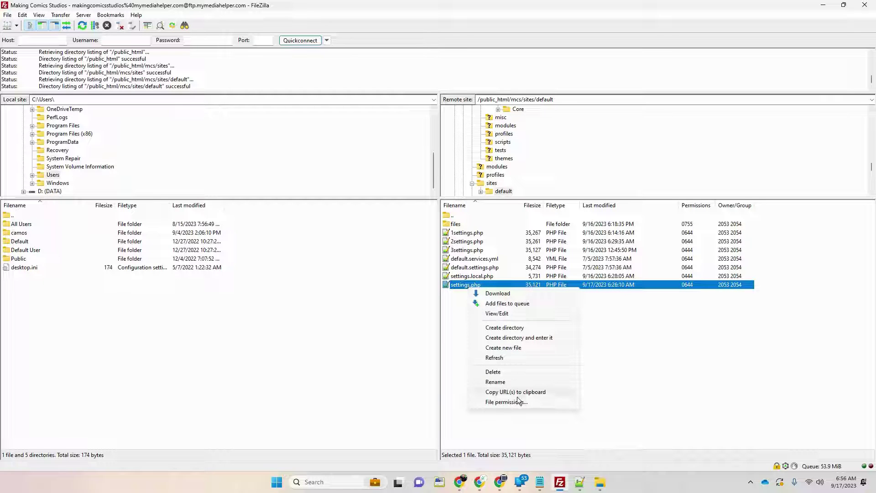
{"action": "left_click", "coordinate": [510, 384]}
{"action": "left_click", "coordinate": [451, 285]}
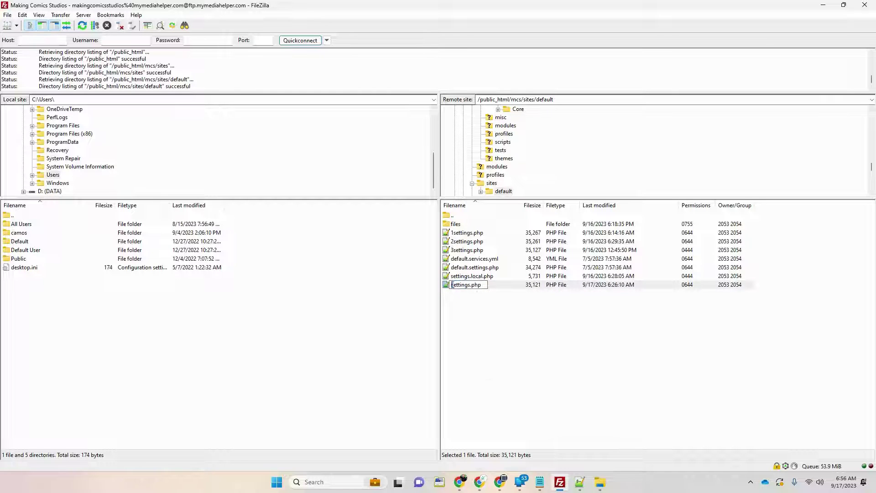
{"action": "type", "text": "4"}
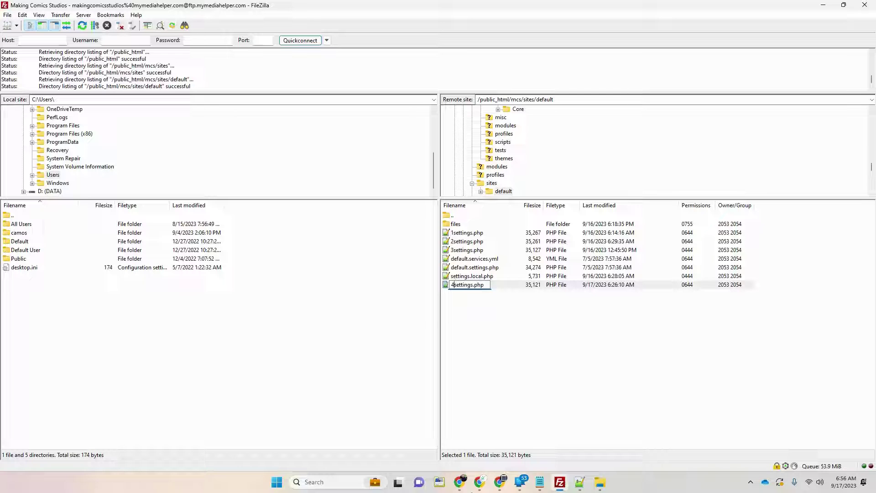
{"action": "key", "text": "Return"}
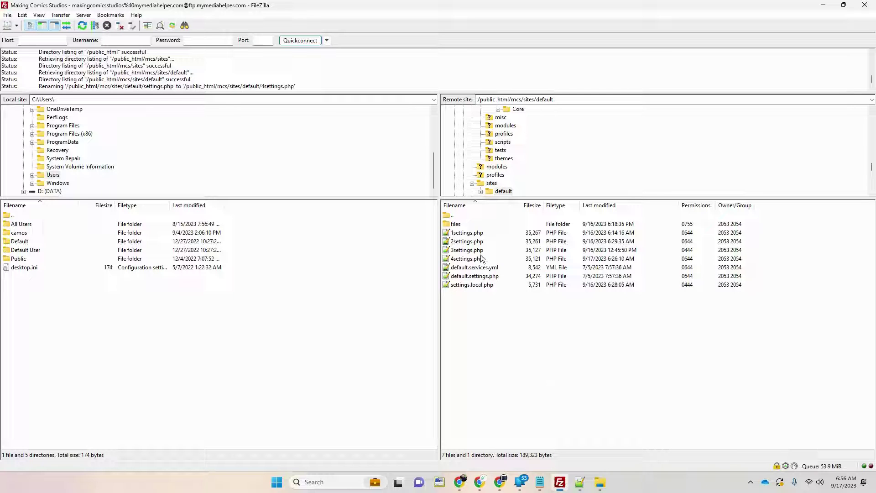
{"action": "left_click", "coordinate": [845, 6]}
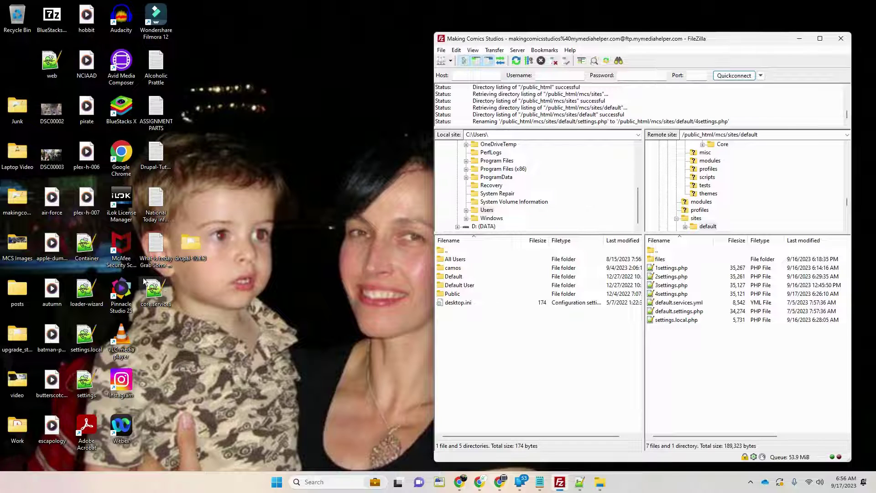
{"action": "left_click_drag", "start_coordinate": [86, 381], "coordinate": [731, 382]}
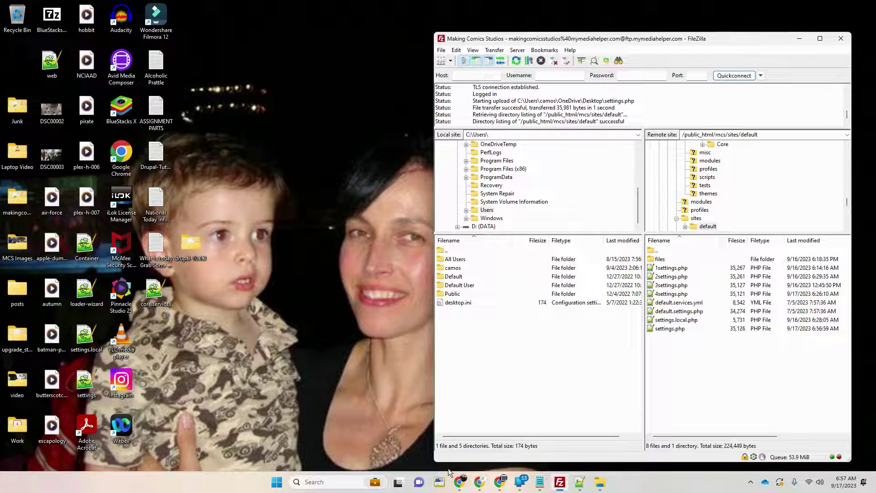
Step: Switch to Chrome, reload the Drupal status report, and examine the transaction isolation level error and the Media warning
{"action": "mouse_move", "coordinate": [462, 484]}
{"action": "left_click", "coordinate": [420, 436]}
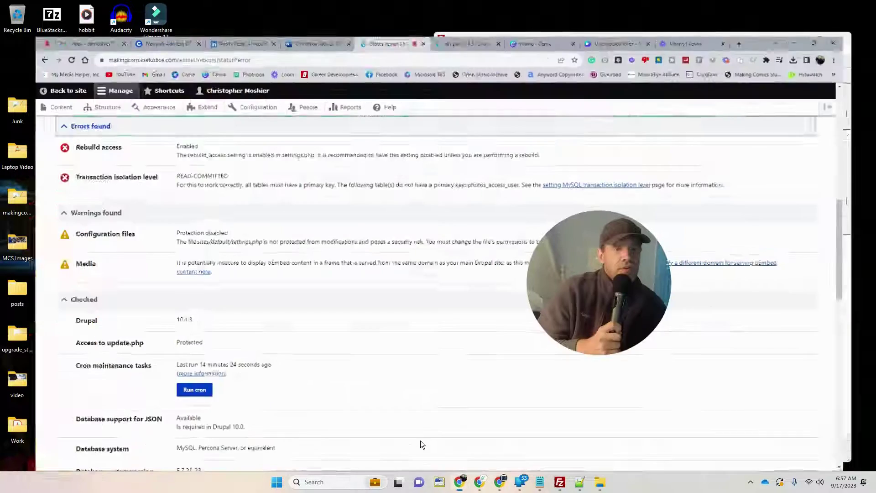
{"action": "left_click", "coordinate": [40, 26]}
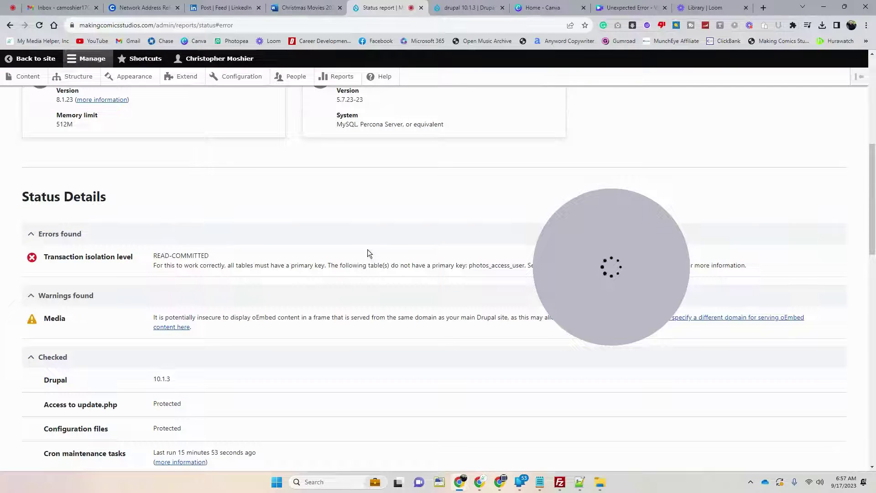
{"action": "scroll", "coordinate": [204, 299], "scroll_direction": "down", "scroll_amount": 2}
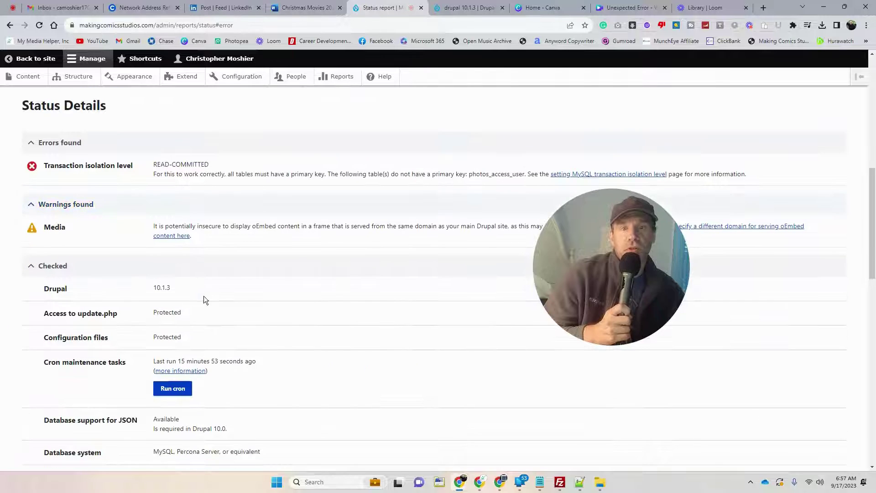
{"action": "left_click_drag", "start_coordinate": [137, 165], "coordinate": [46, 165]}
{"action": "scroll", "coordinate": [243, 272], "scroll_direction": "down", "scroll_amount": 1}
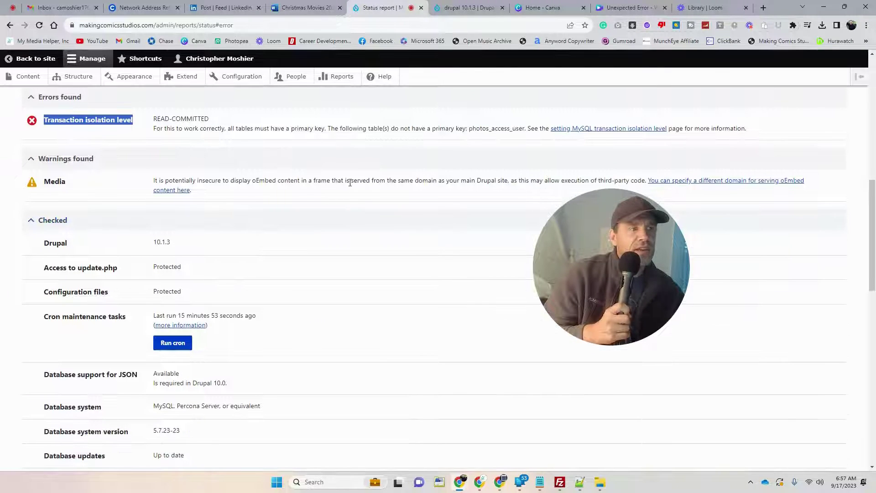
{"action": "left_click_drag", "start_coordinate": [207, 192], "coordinate": [152, 187]}
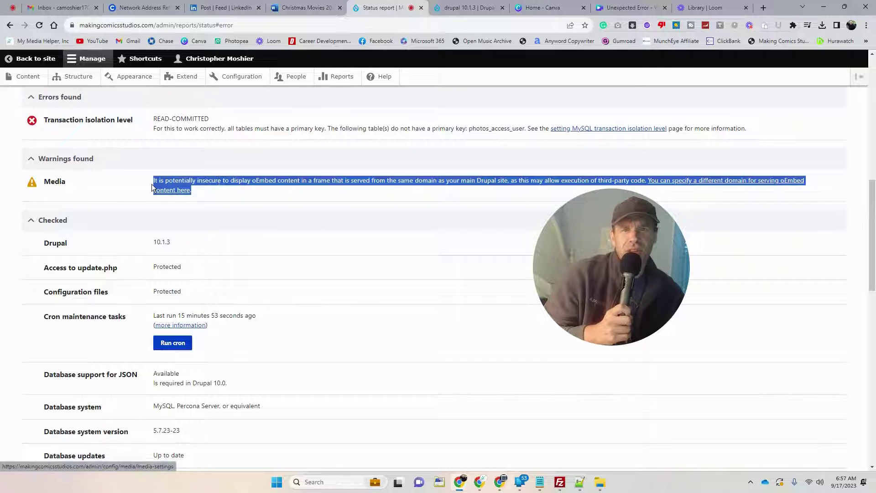
{"action": "scroll", "coordinate": [363, 324], "scroll_direction": "up", "scroll_amount": 3}
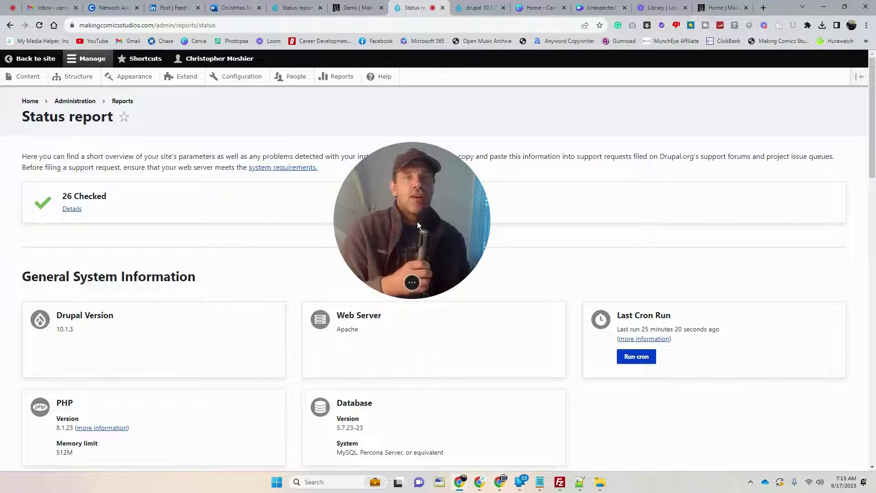
Step: Open the module Uninstall page under Extend and reload it
{"action": "left_click", "coordinate": [179, 78]}
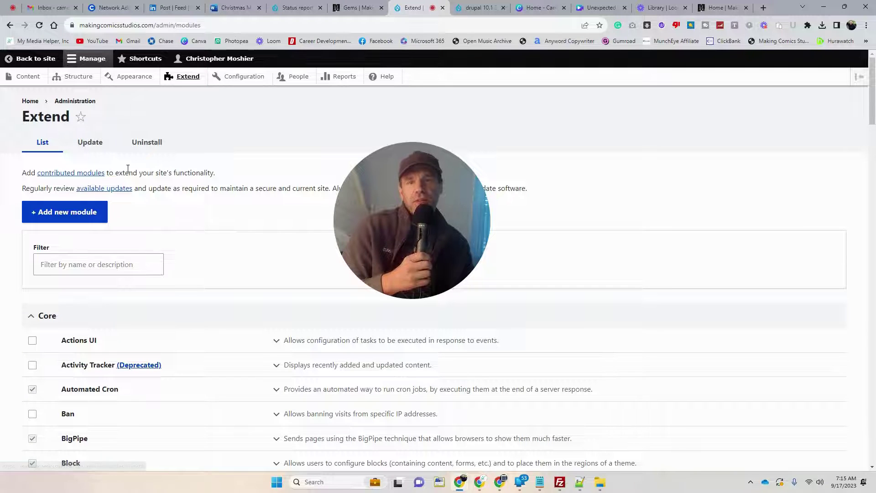
{"action": "left_click", "coordinate": [147, 142]}
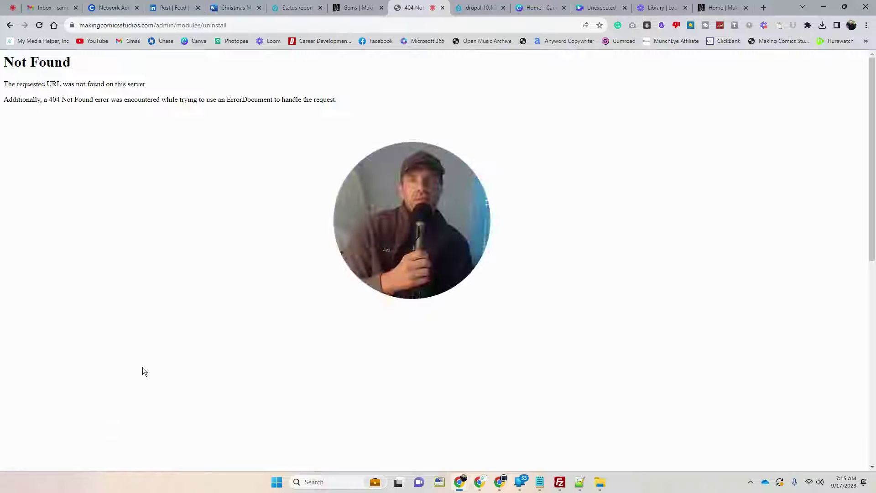
{"action": "left_click", "coordinate": [39, 26]}
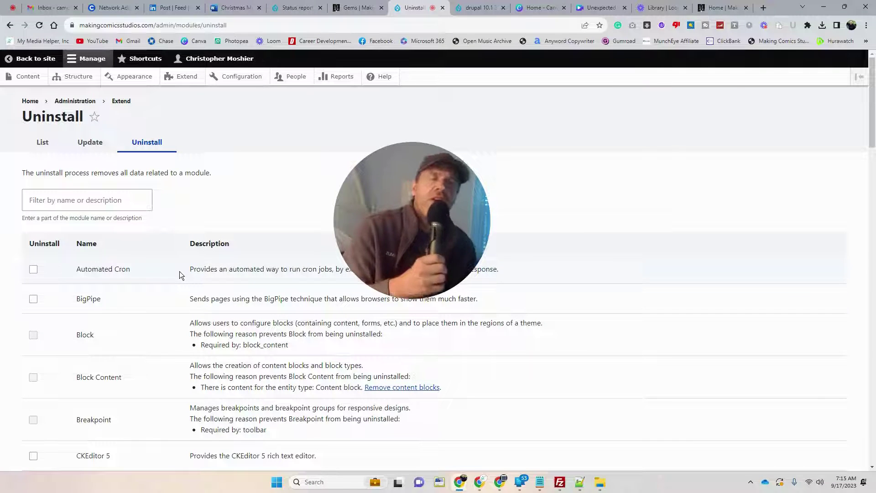
Step: Look through the module list on the Uninstall page, marking and unmarking Field UI as an example of choosing a module
{"action": "scroll", "coordinate": [180, 271], "scroll_direction": "down", "scroll_amount": 3}
{"action": "scroll", "coordinate": [178, 272], "scroll_direction": "down", "scroll_amount": 11}
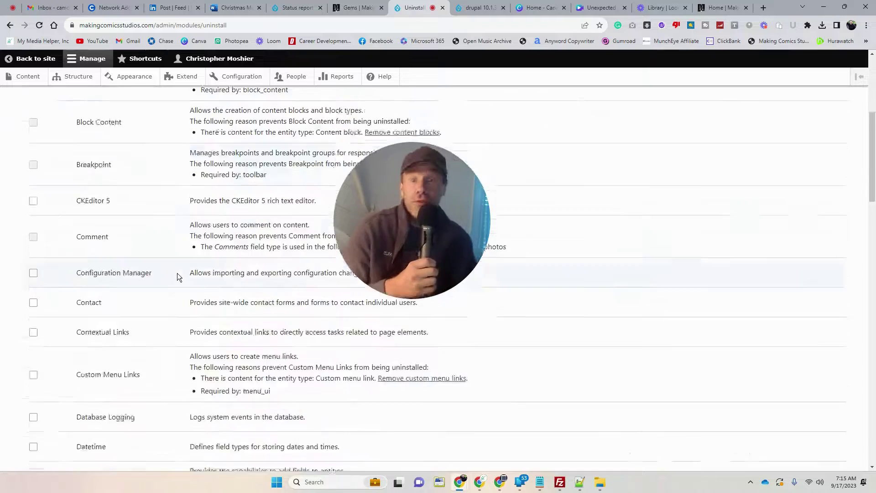
{"action": "left_click", "coordinate": [33, 181]}
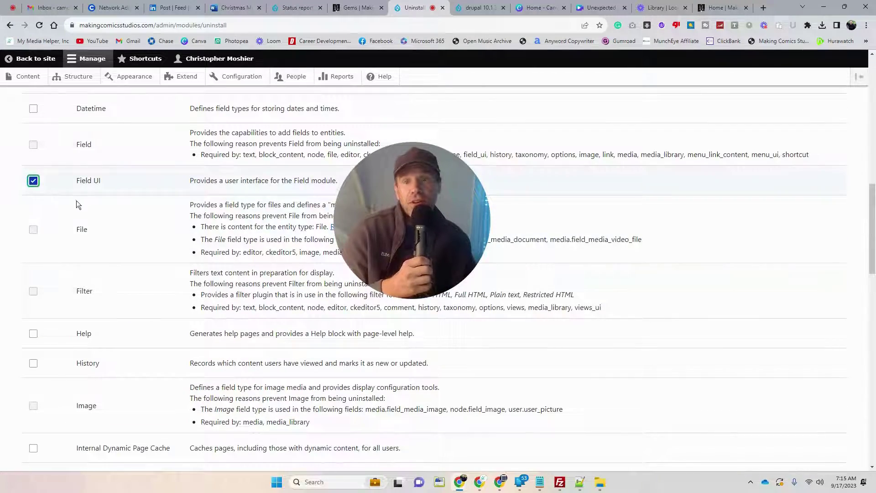
{"action": "scroll", "coordinate": [76, 201], "scroll_direction": "down", "scroll_amount": 3}
{"action": "scroll", "coordinate": [60, 227], "scroll_direction": "up", "scroll_amount": 4}
{"action": "left_click", "coordinate": [33, 226]}
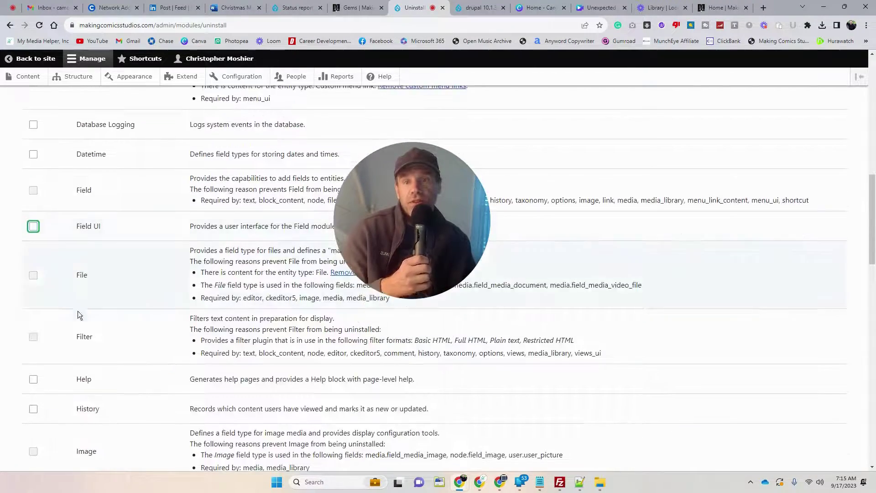
{"action": "scroll", "coordinate": [78, 319], "scroll_direction": "down", "scroll_amount": 5}
{"action": "scroll", "coordinate": [49, 271], "scroll_direction": "up", "scroll_amount": 4}
{"action": "scroll", "coordinate": [87, 361], "scroll_direction": "down", "scroll_amount": 2}
{"action": "scroll", "coordinate": [87, 361], "scroll_direction": "down", "scroll_amount": 18}
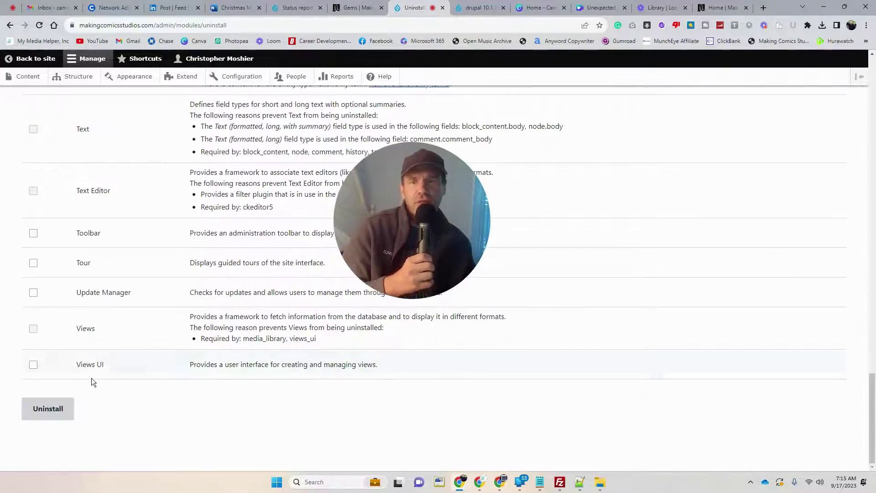
{"action": "scroll", "coordinate": [110, 392], "scroll_direction": "up", "scroll_amount": 20}
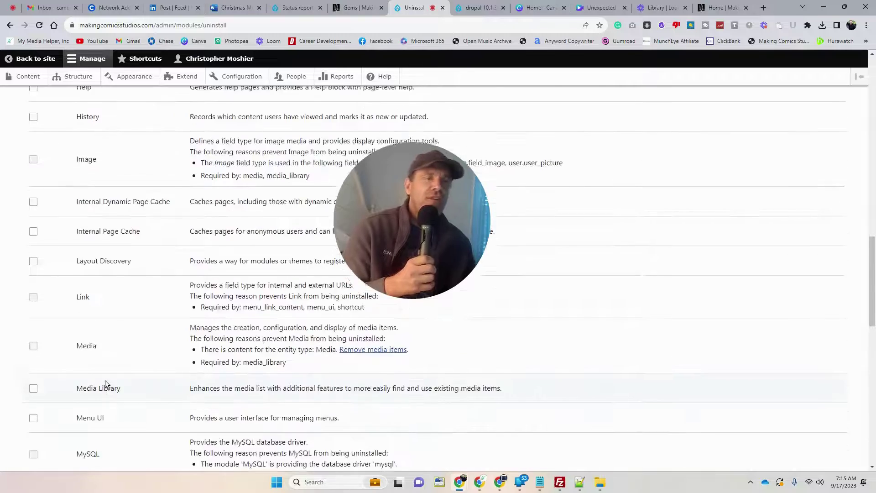